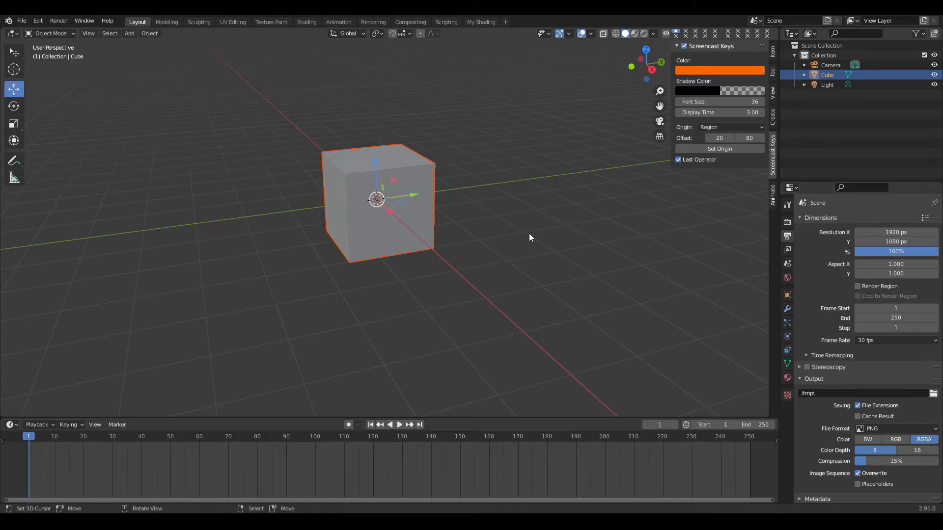
{"action": "scroll", "coordinate": [529, 233], "scroll_direction": "down", "scroll_amount": 1}
{"action": "scroll", "coordinate": [528, 234], "scroll_direction": "up", "scroll_amount": 1}
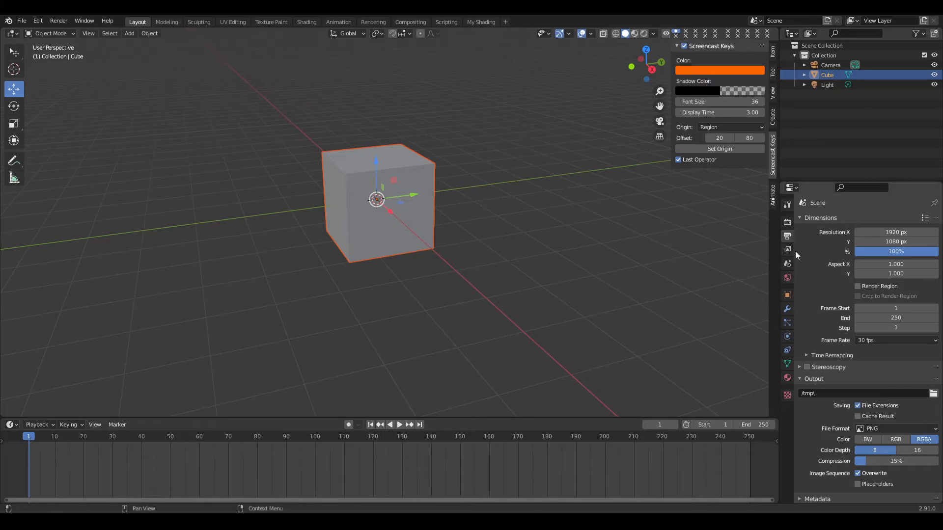
{"action": "scroll", "coordinate": [796, 251], "scroll_direction": "up", "scroll_amount": 1}
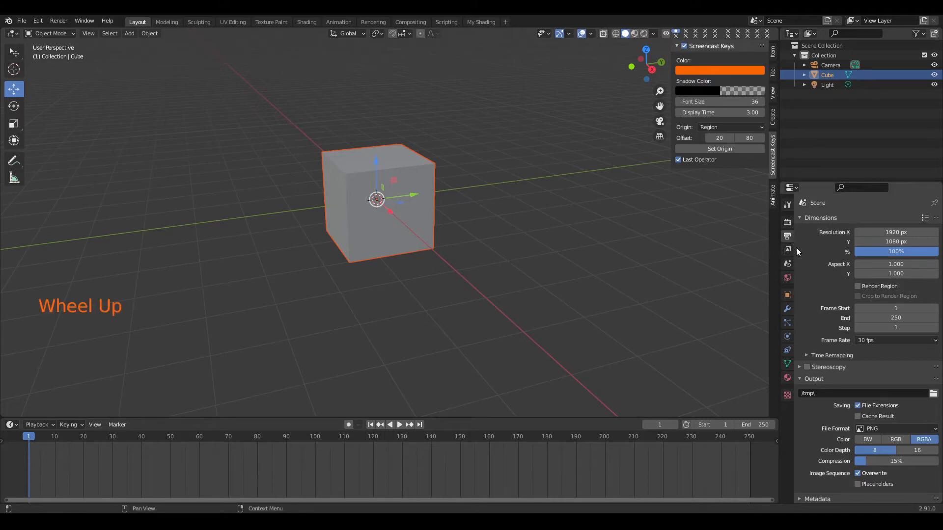
Switch the render engine to Cycles and return it to Eevee
{"action": "left_click", "coordinate": [786, 223]}
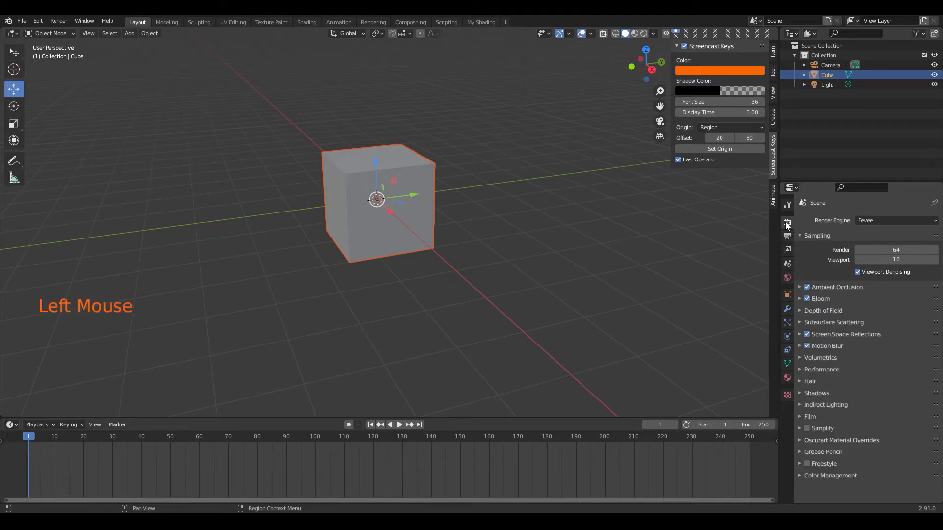
{"action": "left_click", "coordinate": [885, 219]}
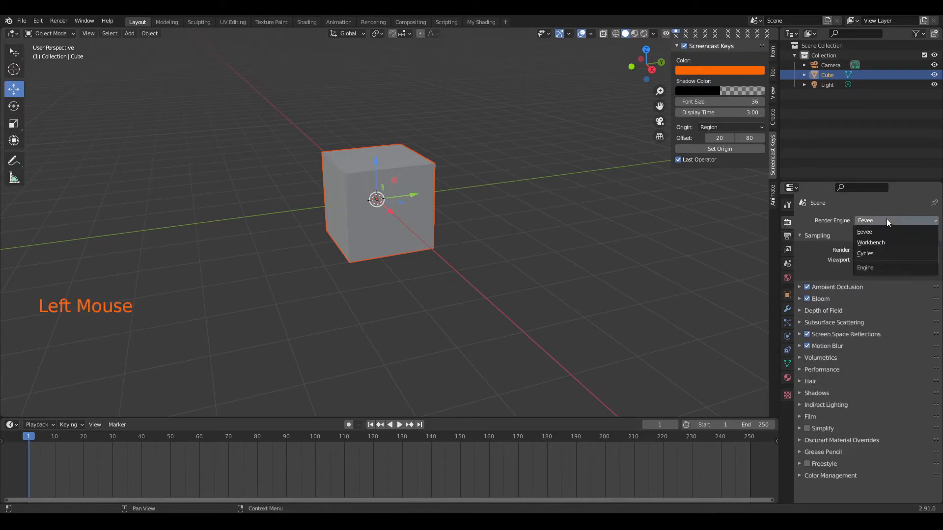
{"action": "left_click", "coordinate": [875, 253]}
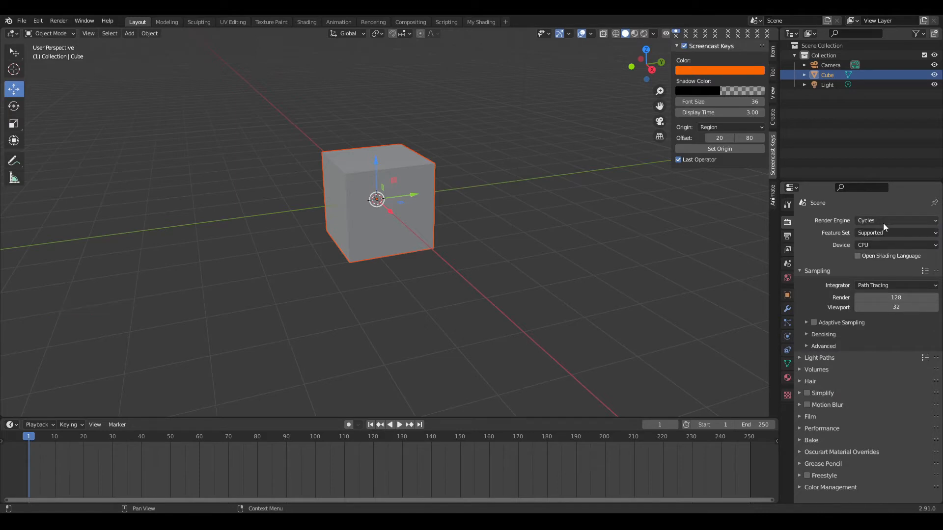
{"action": "left_click", "coordinate": [882, 220]}
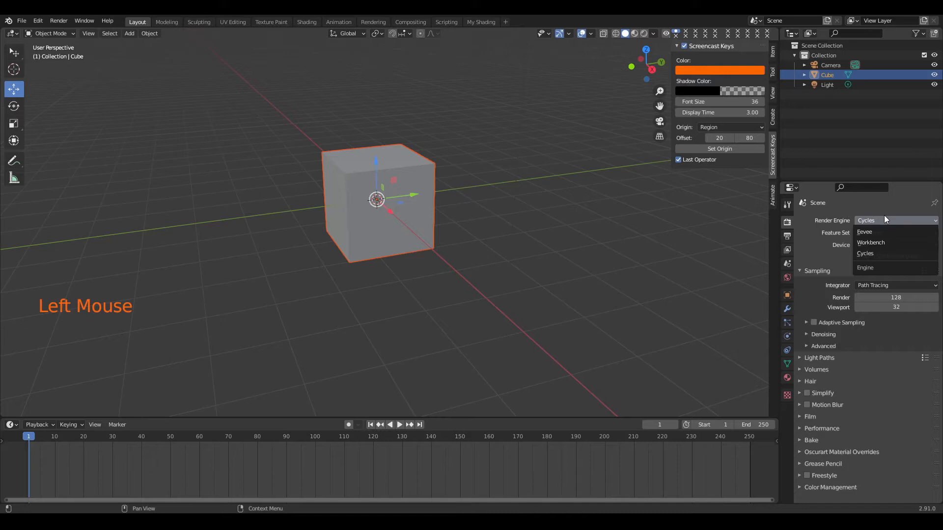
{"action": "left_click", "coordinate": [860, 233]}
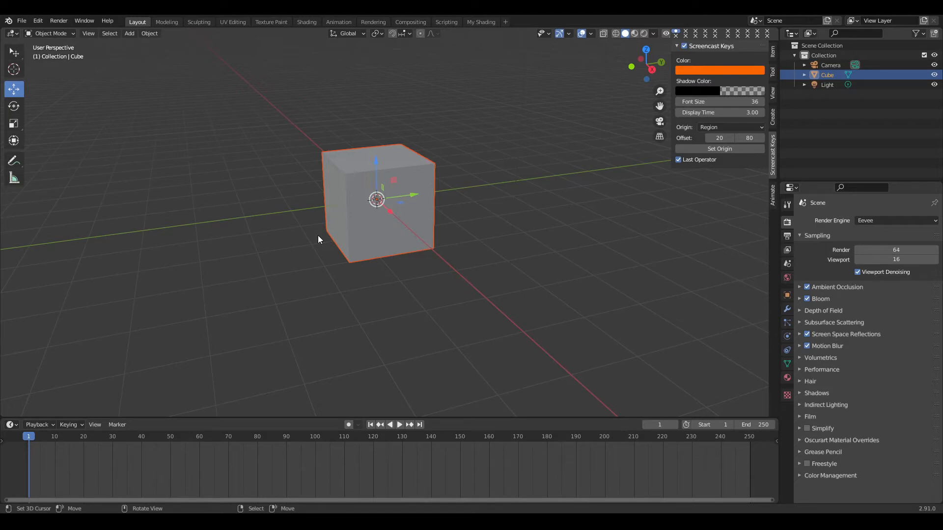
Enter Edit Mode on the cube with its entire mesh selected
{"action": "middle_click_drag", "start_coordinate": [310, 240], "coordinate": [434, 252]}
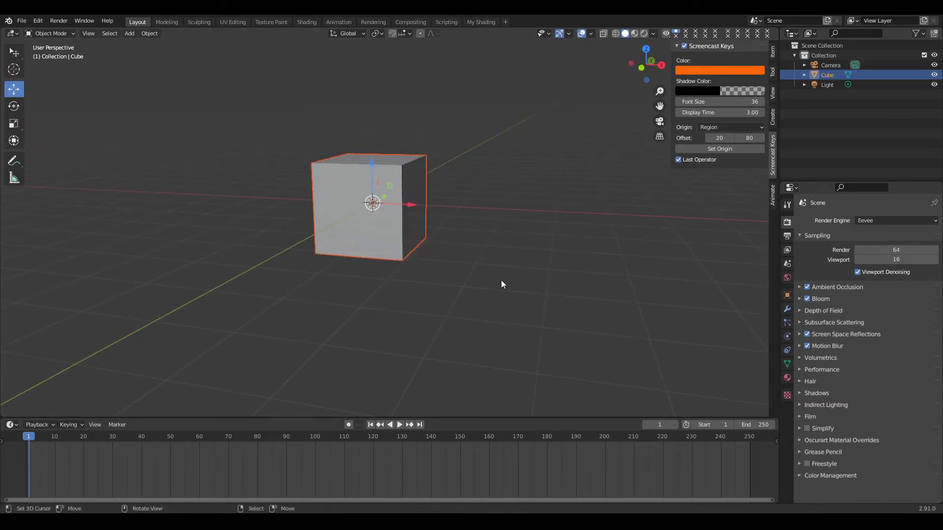
{"action": "key", "text": "Tab"}
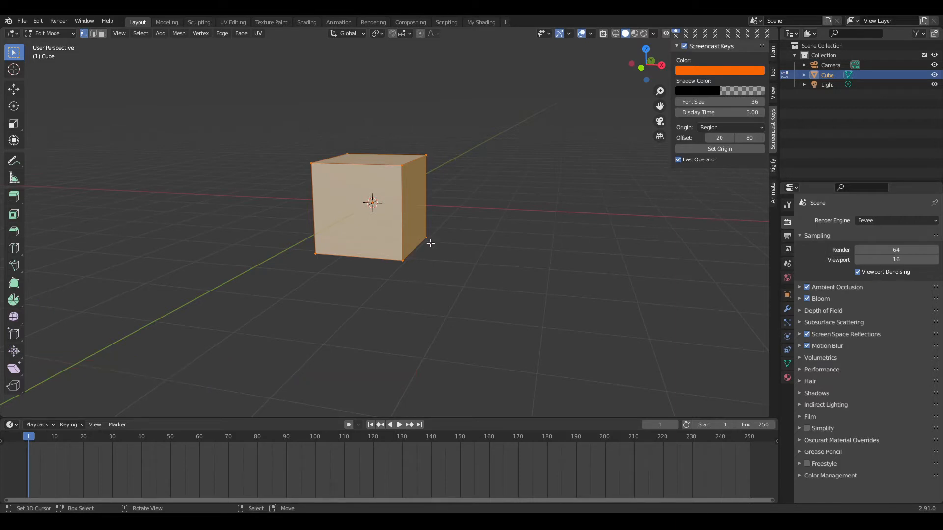
{"action": "mouse_move", "coordinate": [430, 243]}
{"action": "middle_mouse_down"}
{"action": "mouse_move", "coordinate": [314, 229]}
{"action": "mouse_move", "coordinate": [424, 255]}
{"action": "middle_mouse_up"}
{"action": "key", "text": "a"}
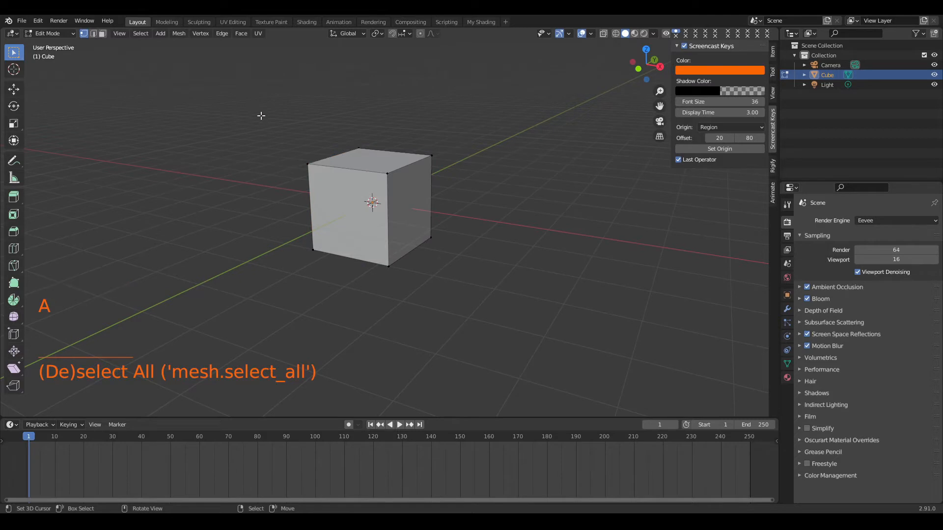
{"action": "key", "text": "a"}
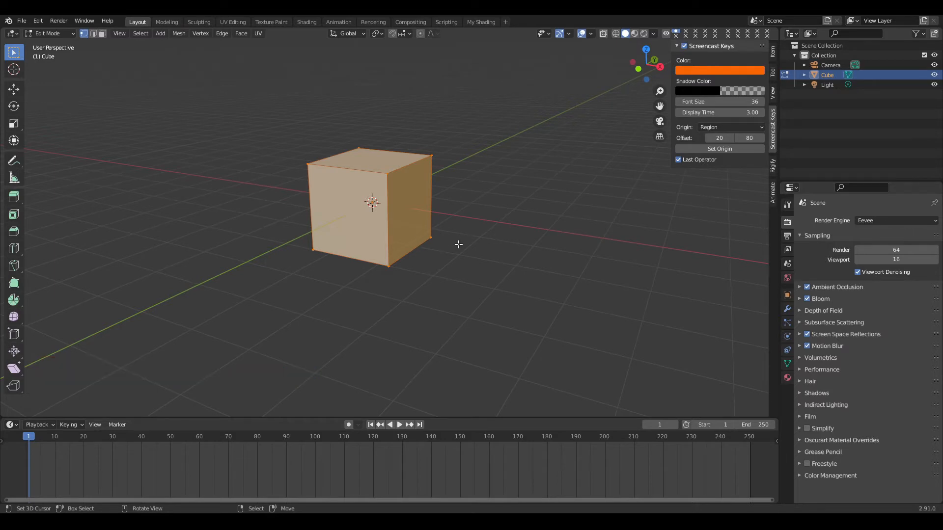
In the front orthographic view, stretch the cube's mesh along the X axis to about four times its width
{"action": "key", "text": "KP_1"}
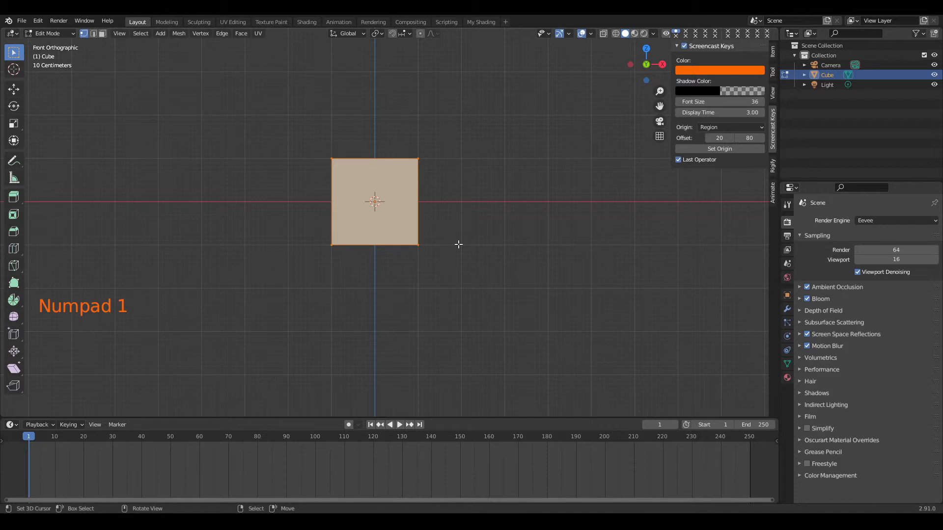
{"action": "key", "text": "KP_5"}
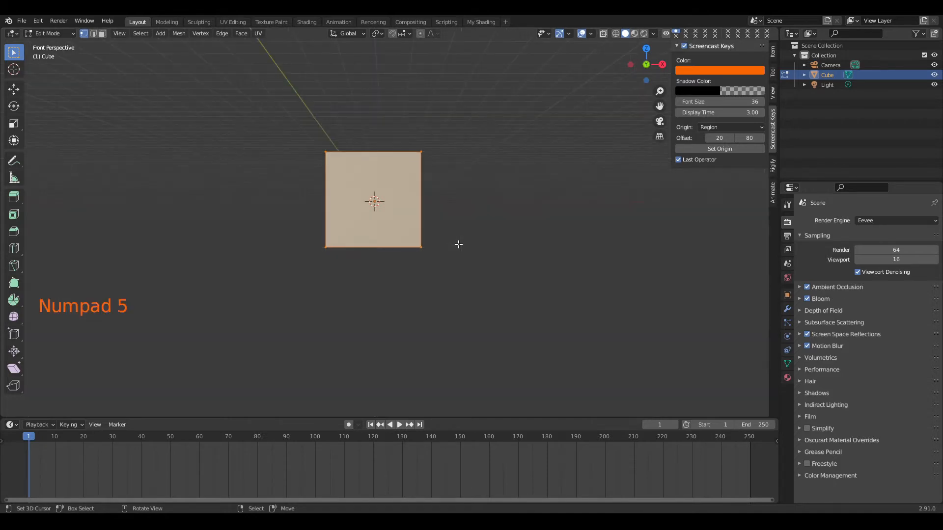
{"action": "key", "text": "KP_5"}
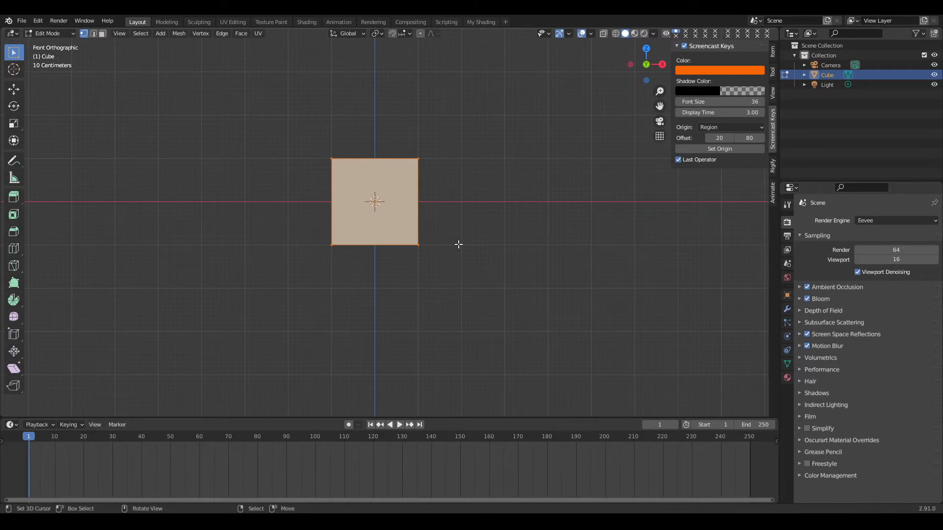
{"action": "key", "text": "KP_5"}
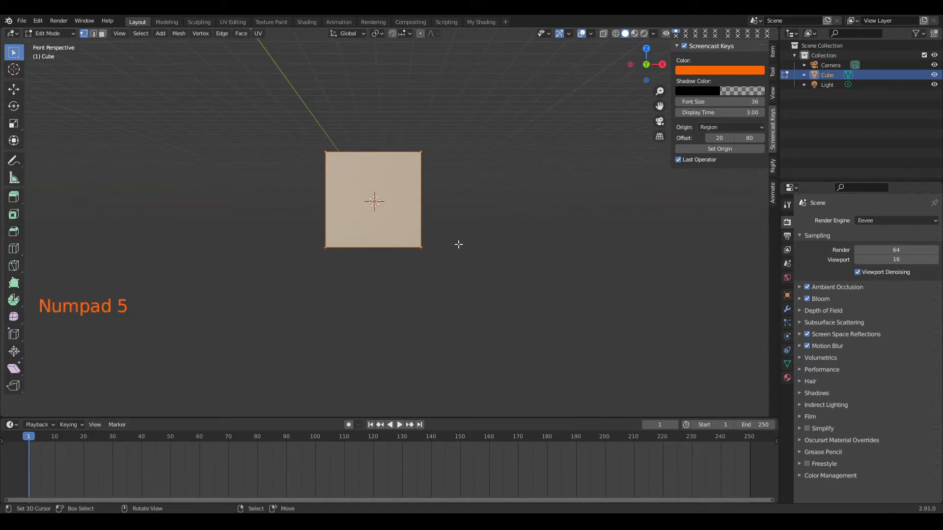
{"action": "key", "text": "KP_5"}
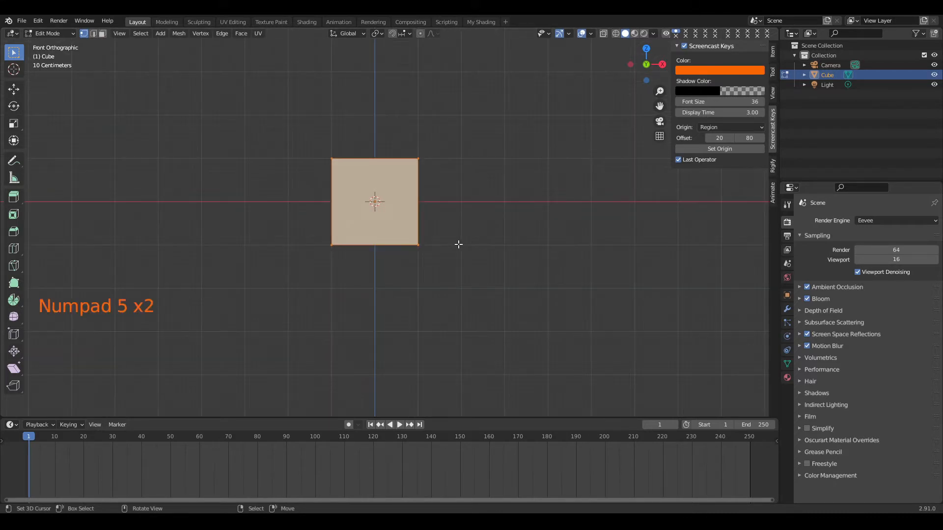
{"action": "key", "text": "s"}
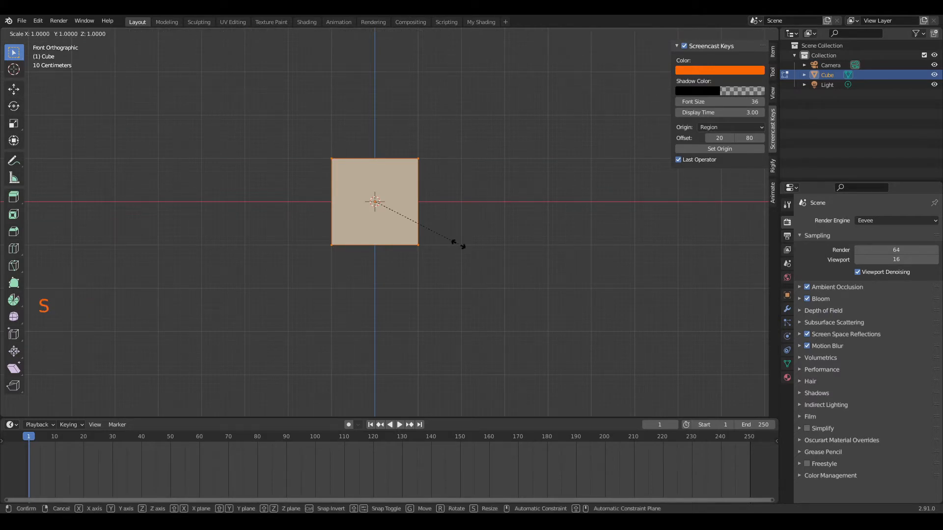
{"action": "key", "text": "x"}
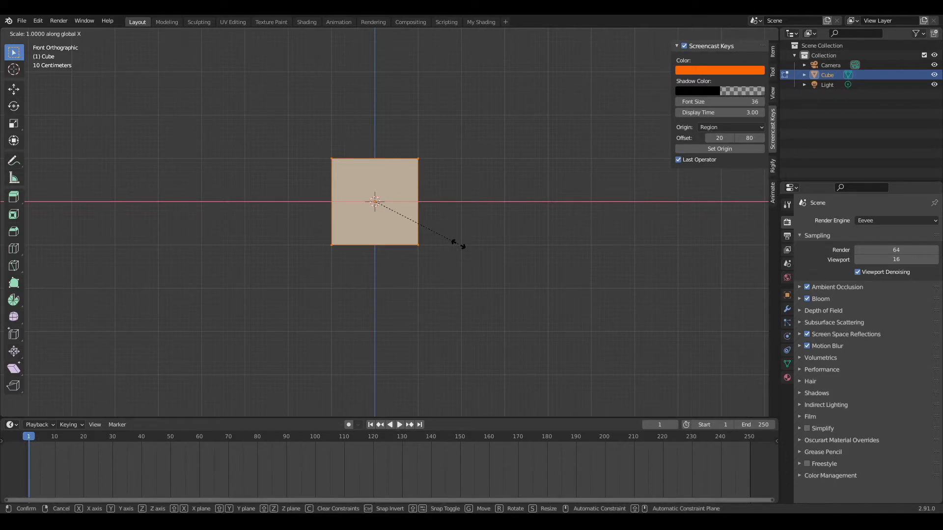
{"action": "key", "text": "ctrl"}
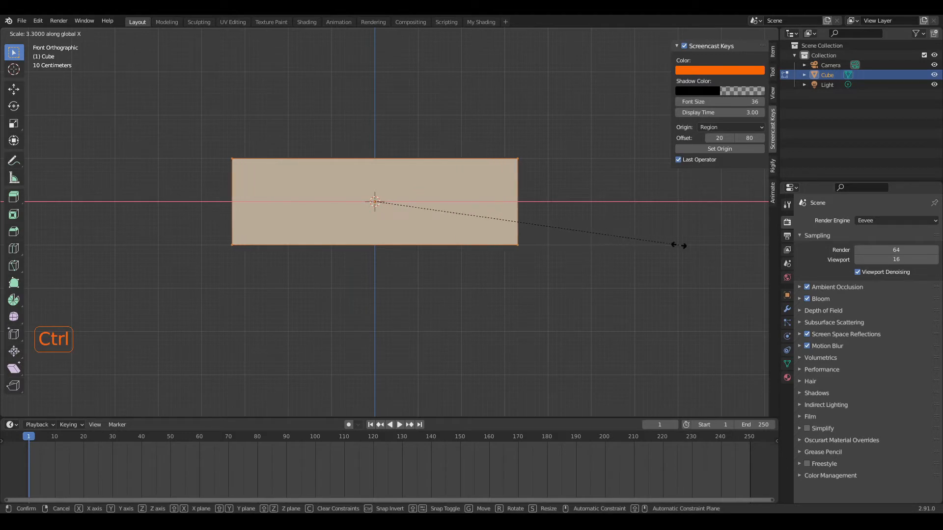
{"action": "left_click", "coordinate": [750, 240]}
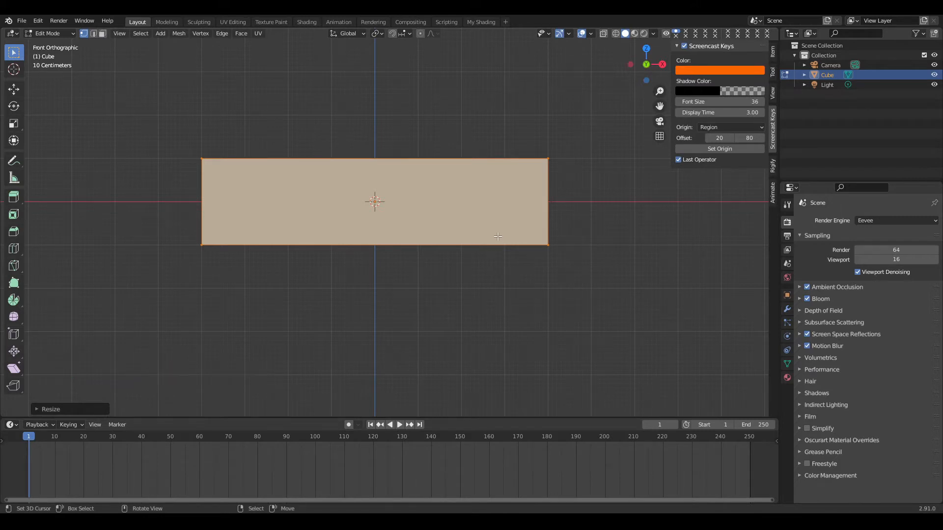
Select the box's long front face in face mode, snap the 3D cursor to it, and return to Object Mode
{"action": "left_click", "coordinate": [103, 34]}
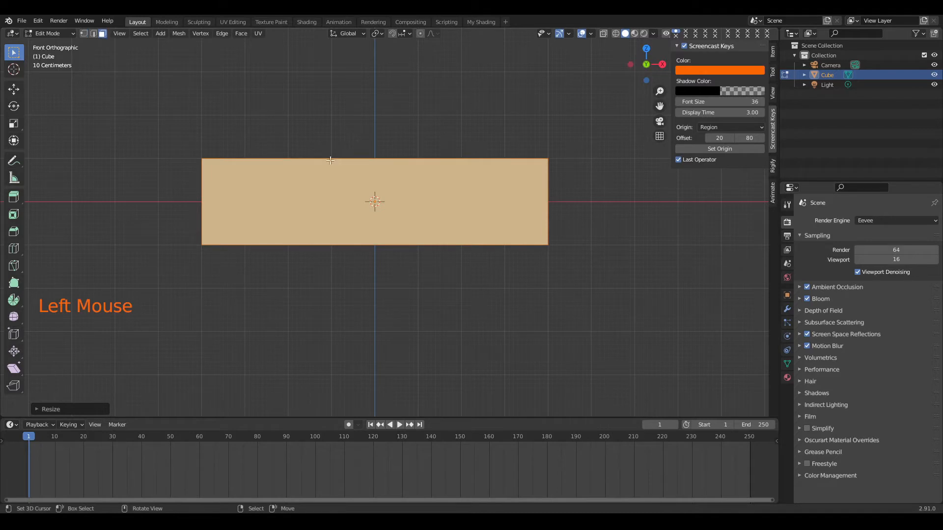
{"action": "key", "text": "a"}
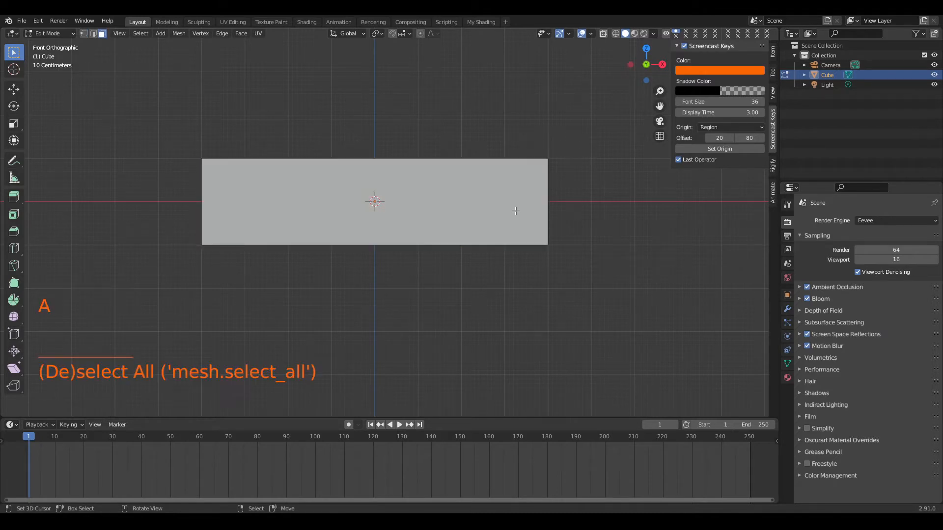
{"action": "right_click", "coordinate": [386, 202]}
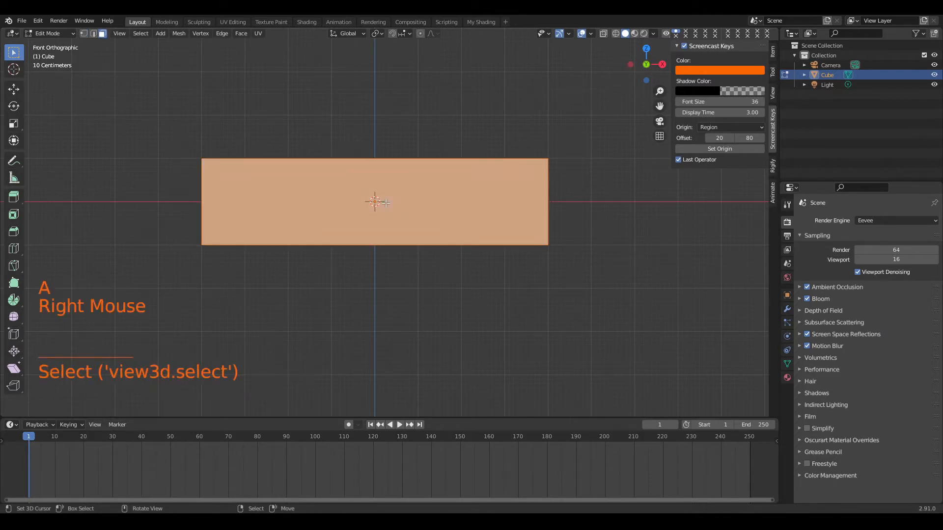
{"action": "right_click", "coordinate": [574, 217]}
{"action": "middle_click_drag", "start_coordinate": [575, 216], "coordinate": [481, 232]}
{"action": "right_click", "coordinate": [328, 203]}
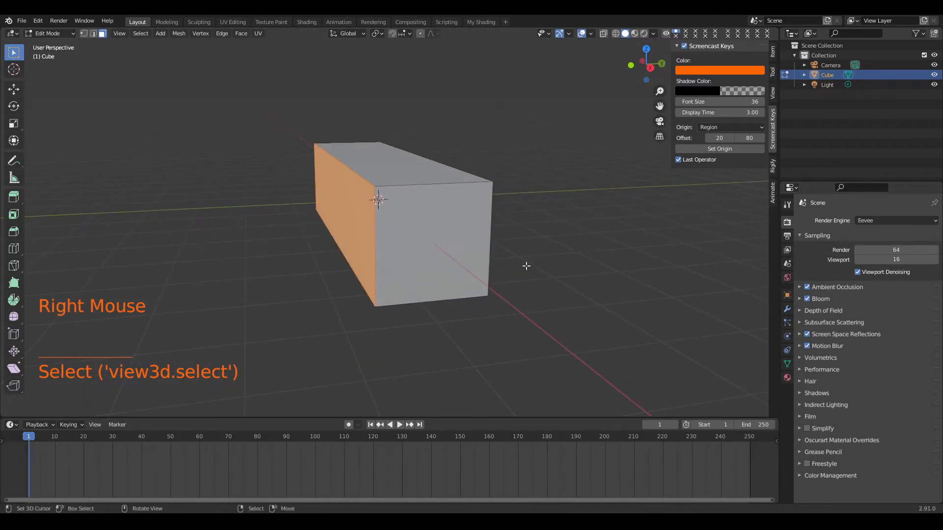
{"action": "key", "text": "shift+s"}
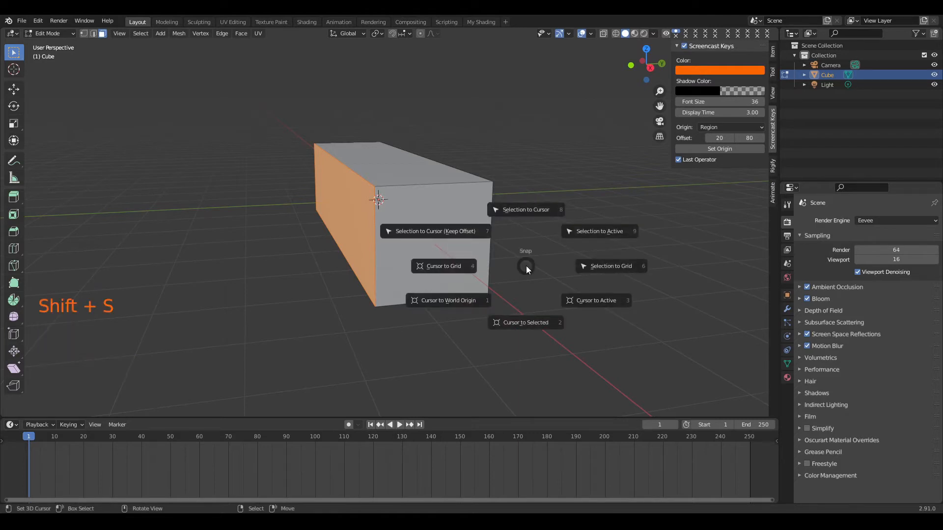
{"action": "left_click", "coordinate": [516, 322]}
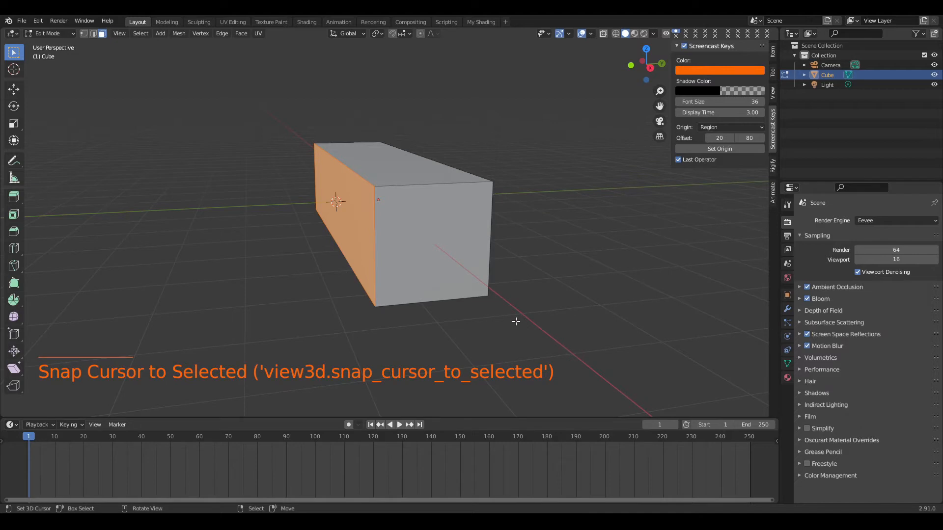
{"action": "key", "text": "Tab"}
Add a text object at the 3D cursor on the box's front face, working in the front orthographic view
{"action": "right_click", "coordinate": [417, 296]}
{"action": "middle_click_drag", "start_coordinate": [416, 296], "coordinate": [535, 280]}
{"action": "right_click", "coordinate": [544, 285]}
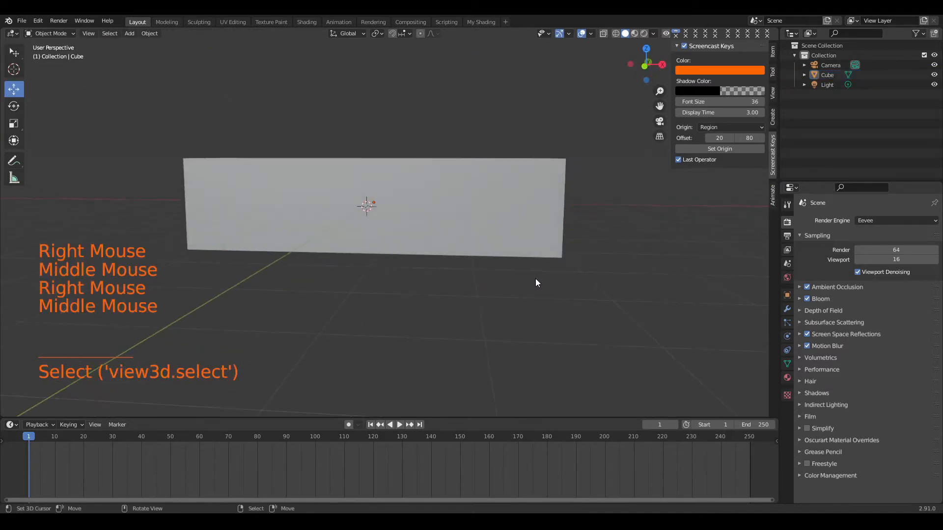
{"action": "key", "text": "KP_1"}
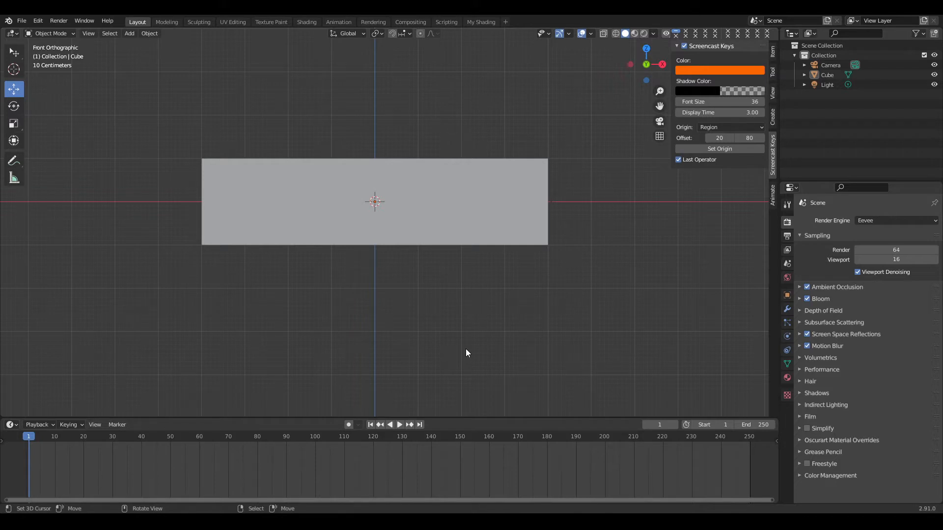
{"action": "key", "text": "shift+a"}
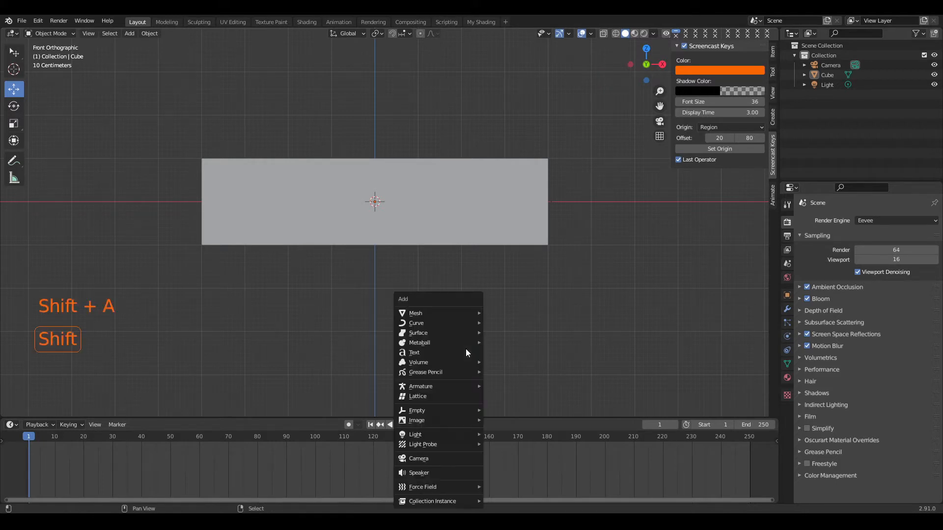
{"action": "left_click", "coordinate": [412, 353]}
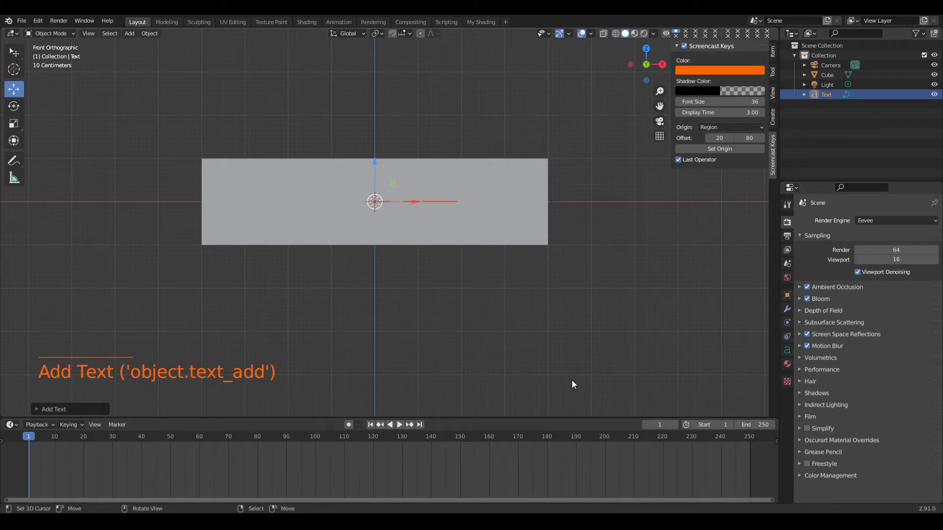
Rotate the text object 90° around the X axis
{"action": "key", "text": "r"}
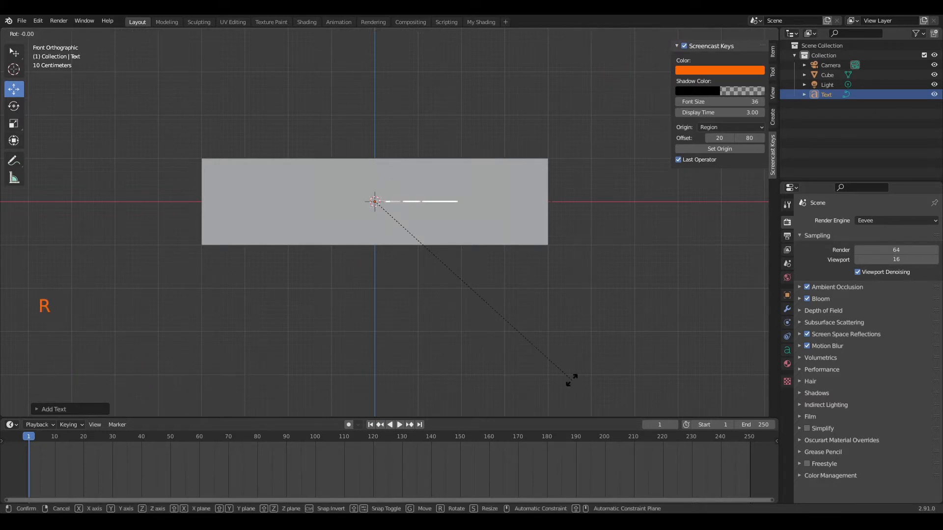
{"action": "key", "text": "x"}
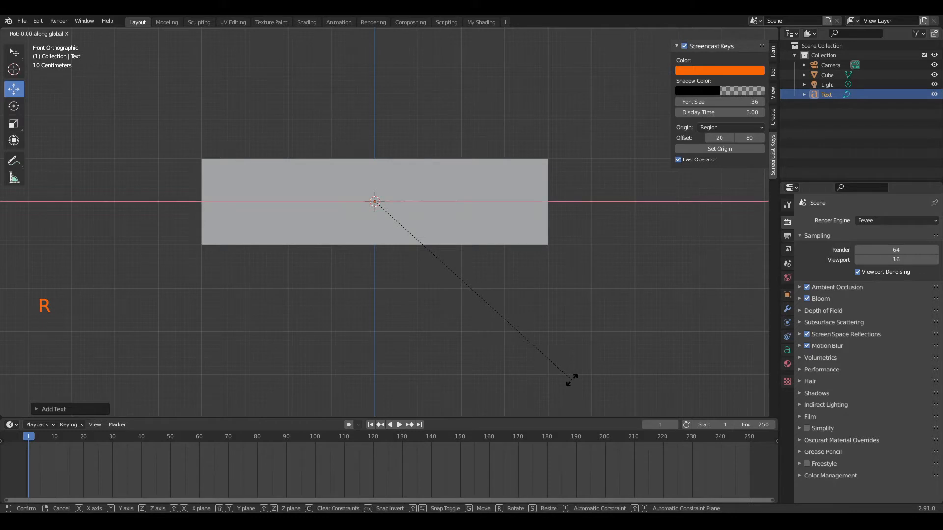
{"action": "type", "text": "90"}
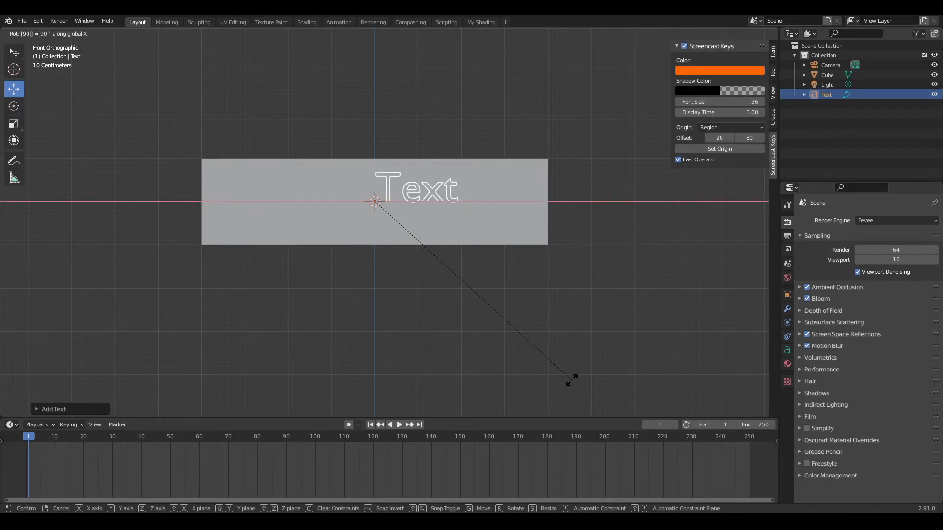
{"action": "key", "text": "Return"}
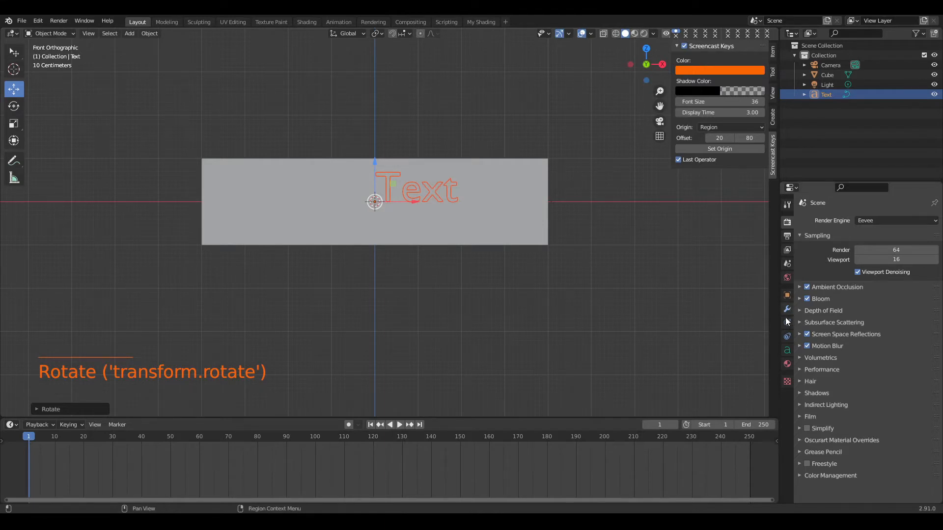
Set the text's paragraph alignment to Center both horizontally and vertically
{"action": "left_click", "coordinate": [786, 351]}
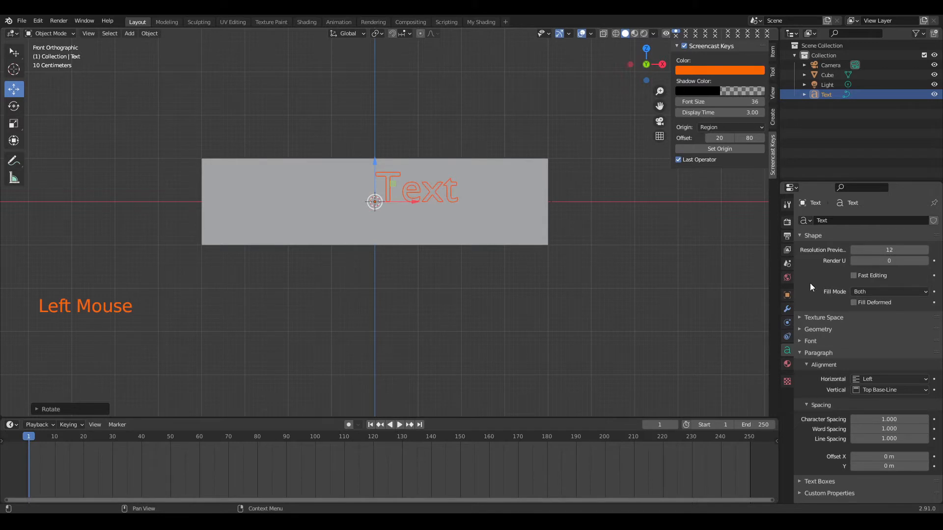
{"action": "scroll", "coordinate": [850, 340], "scroll_direction": "down", "scroll_amount": 1}
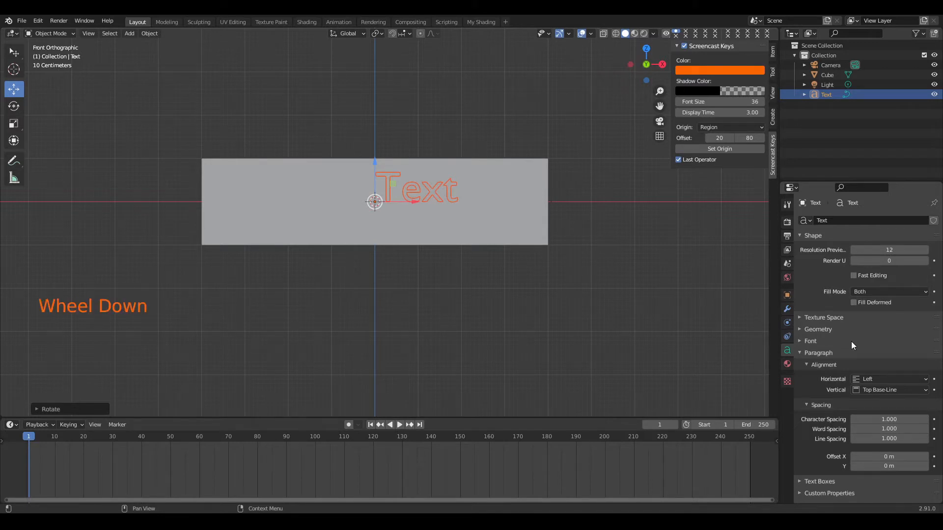
{"action": "left_click", "coordinate": [884, 378]}
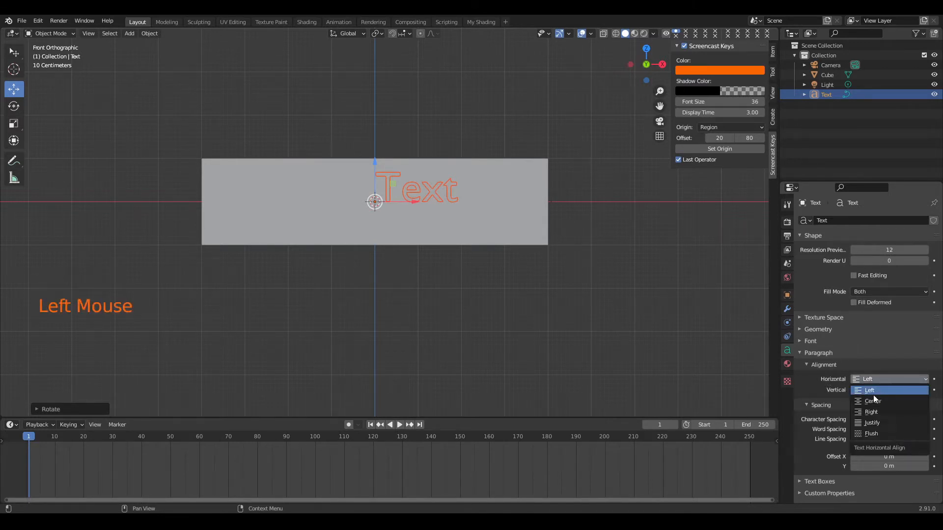
{"action": "left_click", "coordinate": [873, 399]}
{"action": "left_click", "coordinate": [875, 390]}
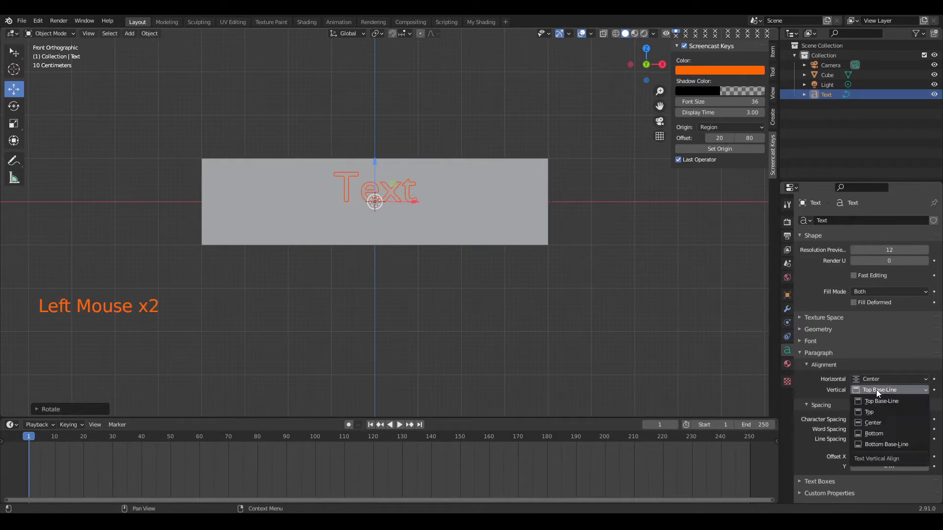
{"action": "left_click", "coordinate": [876, 424]}
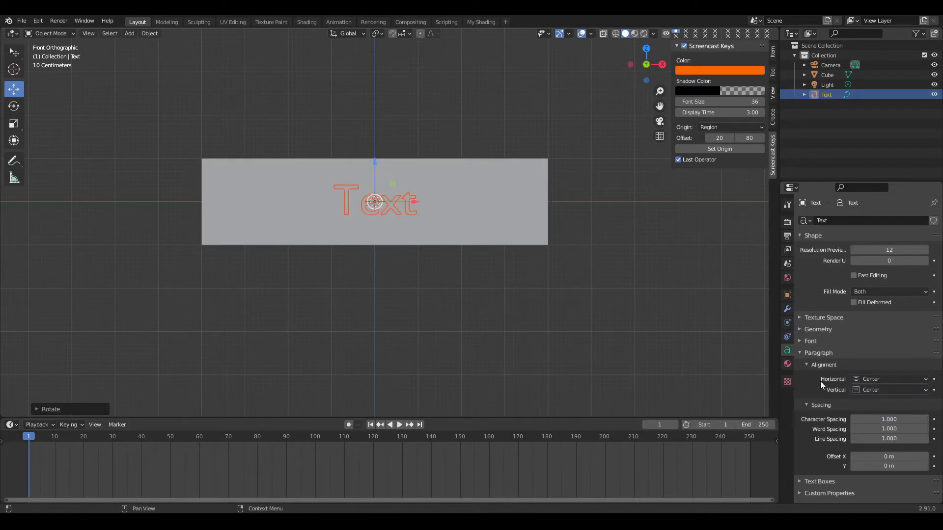
{"action": "left_click", "coordinate": [799, 352]}
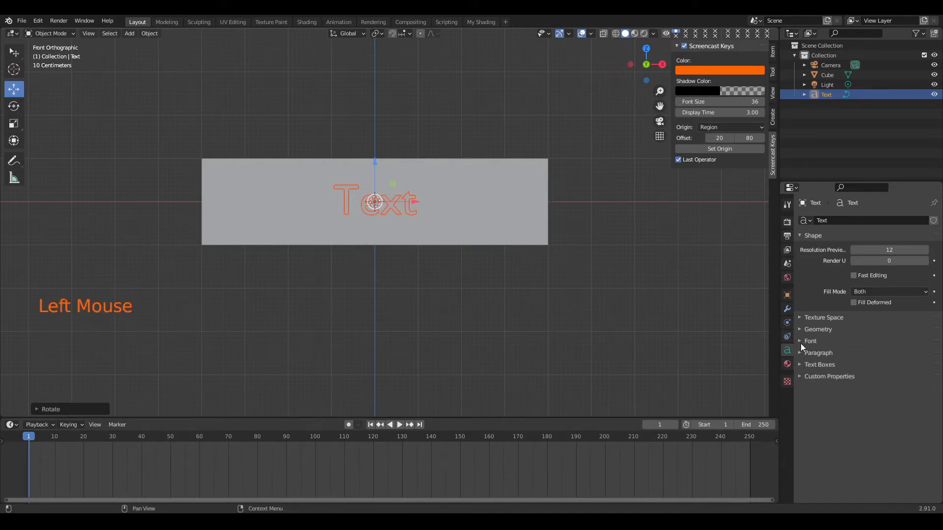
Load good timing bd.ttf from the favourite Fonts folder as the text's regular font
{"action": "left_click", "coordinate": [800, 341]}
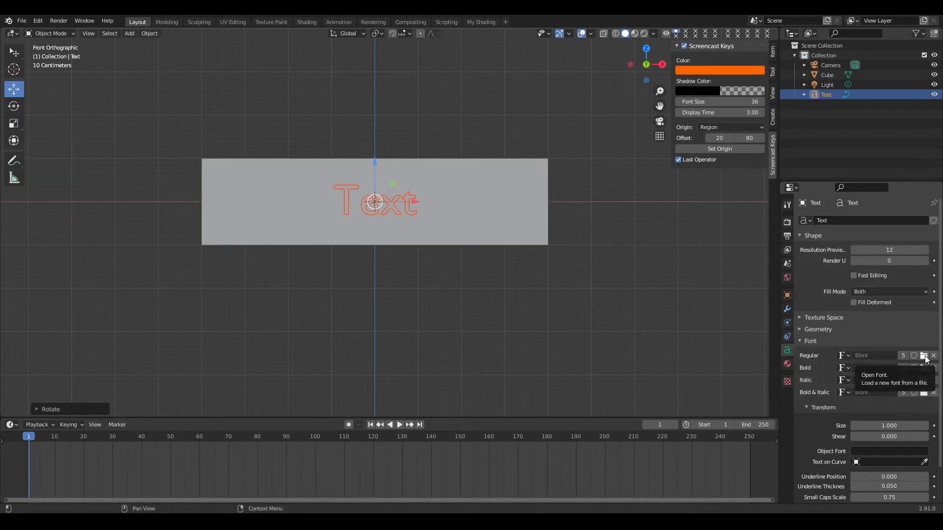
{"action": "left_click", "coordinate": [924, 357]}
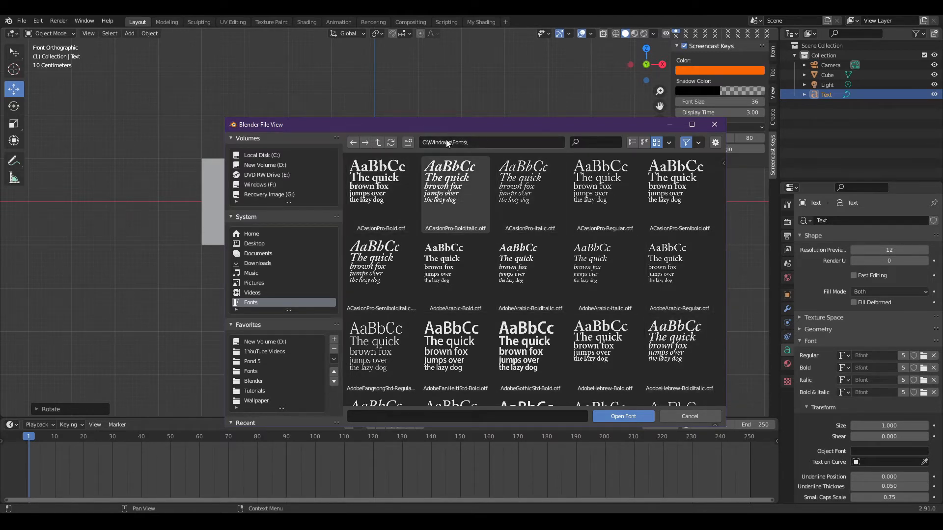
{"action": "left_click", "coordinate": [249, 373]}
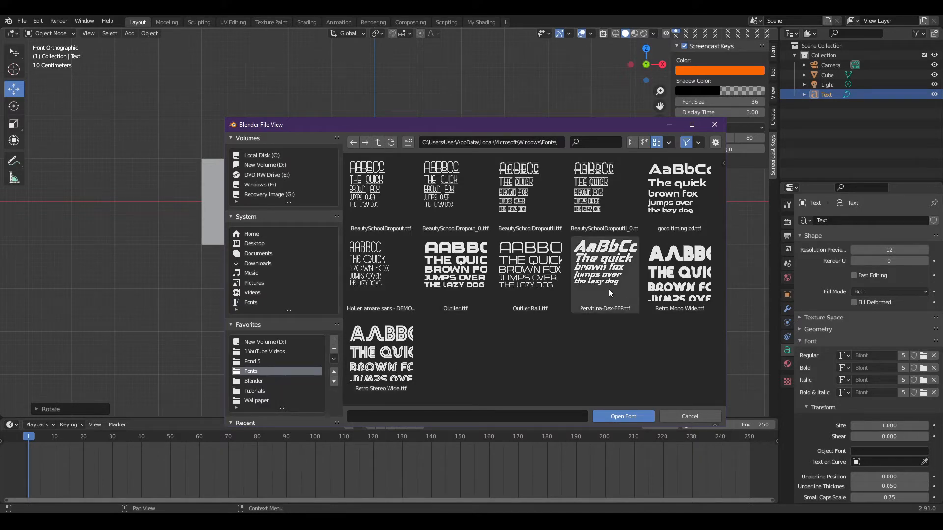
{"action": "left_click", "coordinate": [673, 189]}
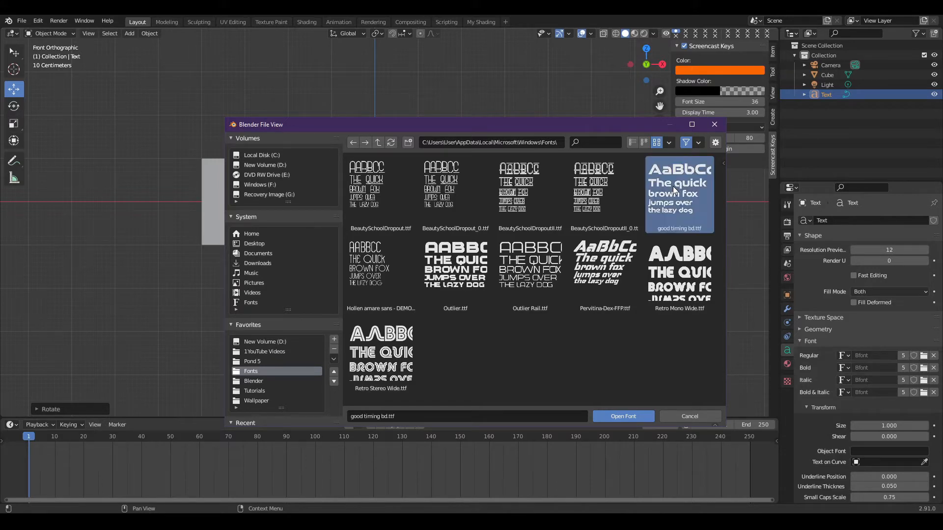
{"action": "left_click", "coordinate": [623, 417]}
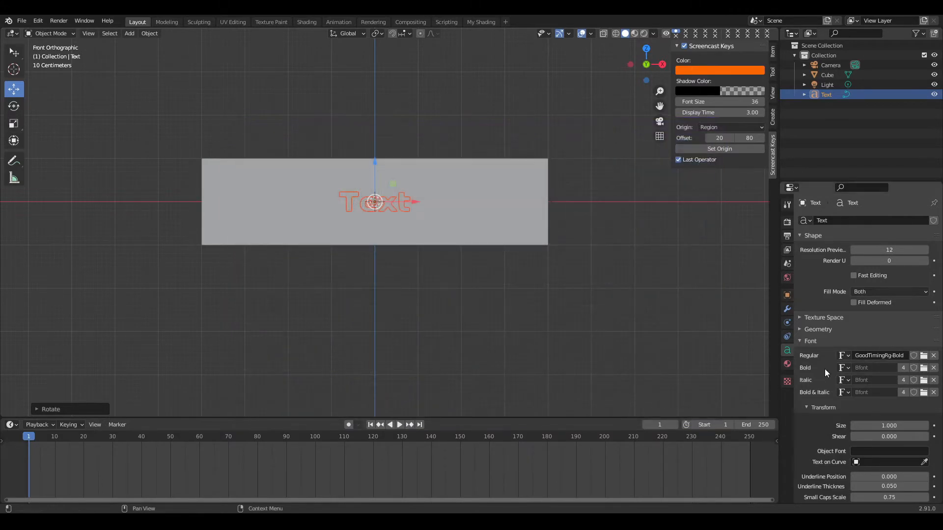
Enlarge the text's font size to 2.63
{"action": "left_click", "coordinate": [797, 341]}
{"action": "left_click", "coordinate": [797, 340]}
{"action": "scroll", "coordinate": [824, 398], "scroll_direction": "down", "scroll_amount": 1}
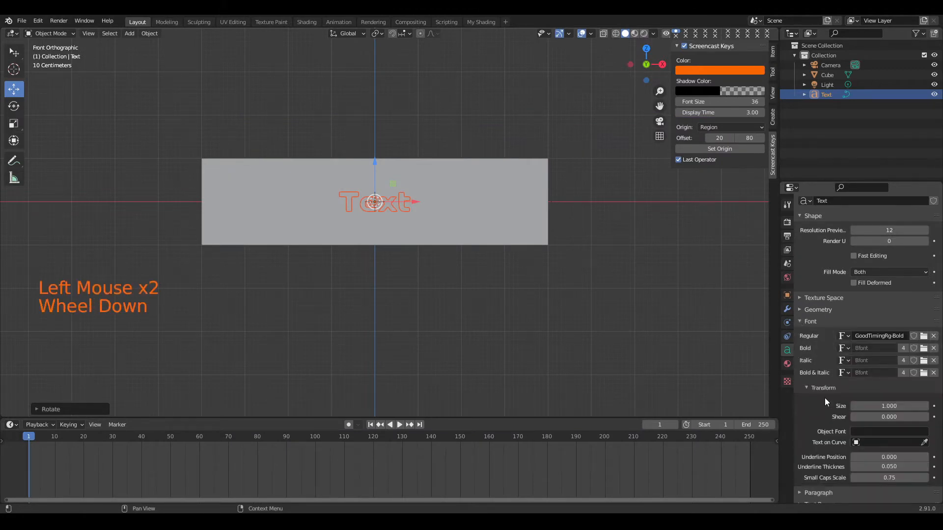
{"action": "scroll", "coordinate": [824, 398], "scroll_direction": "down", "scroll_amount": 1}
{"action": "left_click_drag", "start_coordinate": [884, 388], "coordinate": [940, 387]}
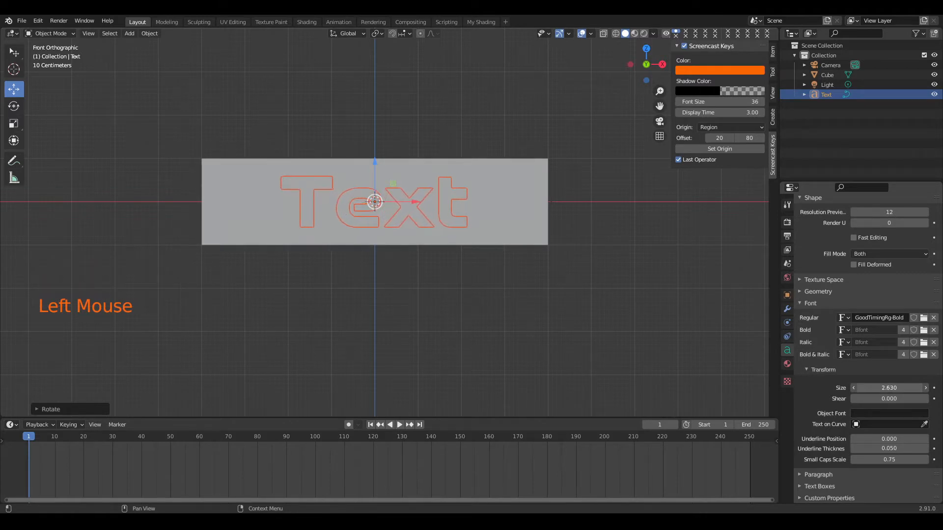
Replace the text's content with SUBSCRIBE and set its font size to 1.7 to fit within the box's front face
{"action": "key", "text": "Tab"}
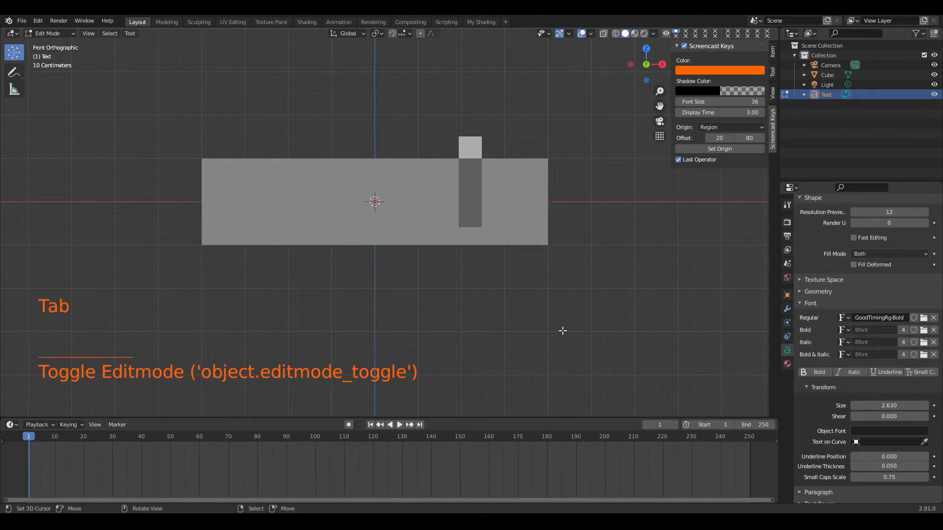
{"action": "key", "text": "BackSpace"}
{"action": "key", "text": "BackSpace"}
{"action": "key", "text": "BackSpace"}
{"action": "key", "text": "BackSpace"}
{"action": "key", "text": "BackSpace"}
{"action": "key", "text": "BackSpace"}
{"action": "key", "text": "BackSpace"}
{"action": "key", "text": "BackSpace"}
{"action": "key", "text": "BackSpace"}
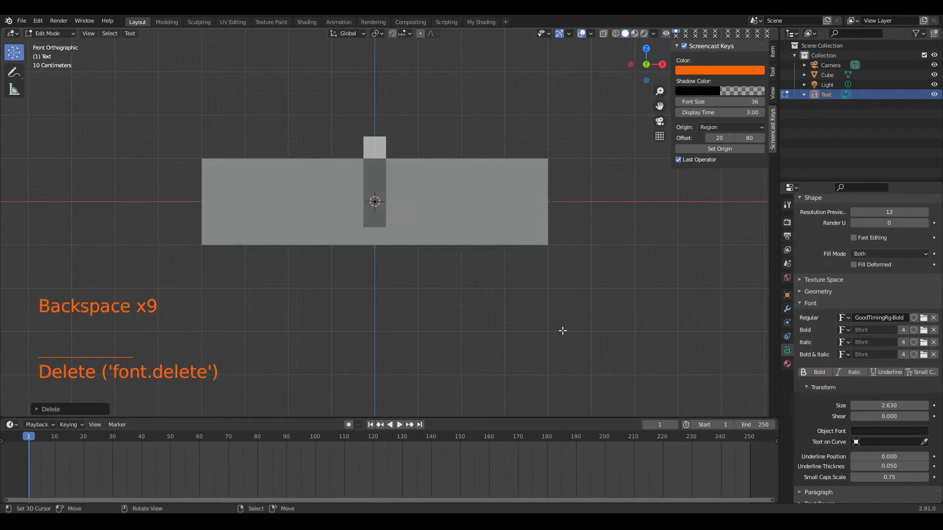
{"action": "key", "text": "Caps_Lock"}
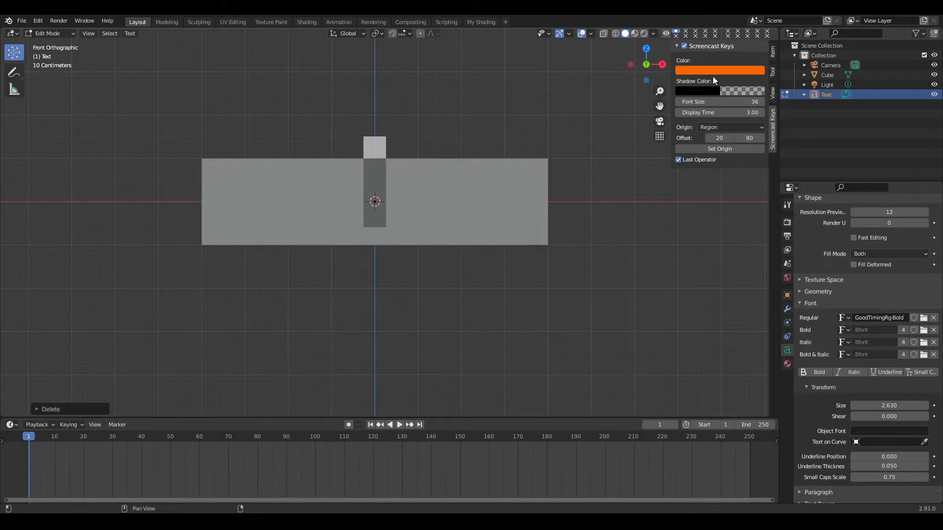
{"action": "left_click", "coordinate": [684, 46]}
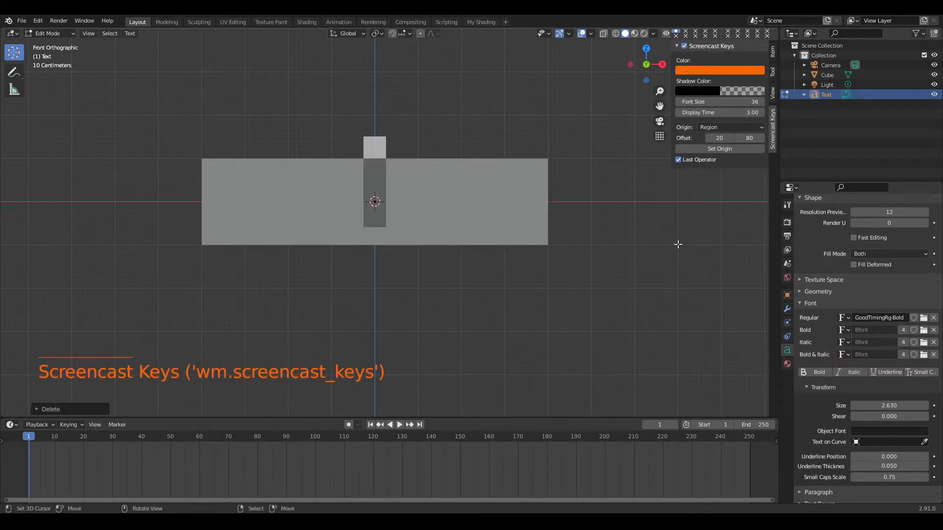
{"action": "type", "text": "SUBSCRIB"}
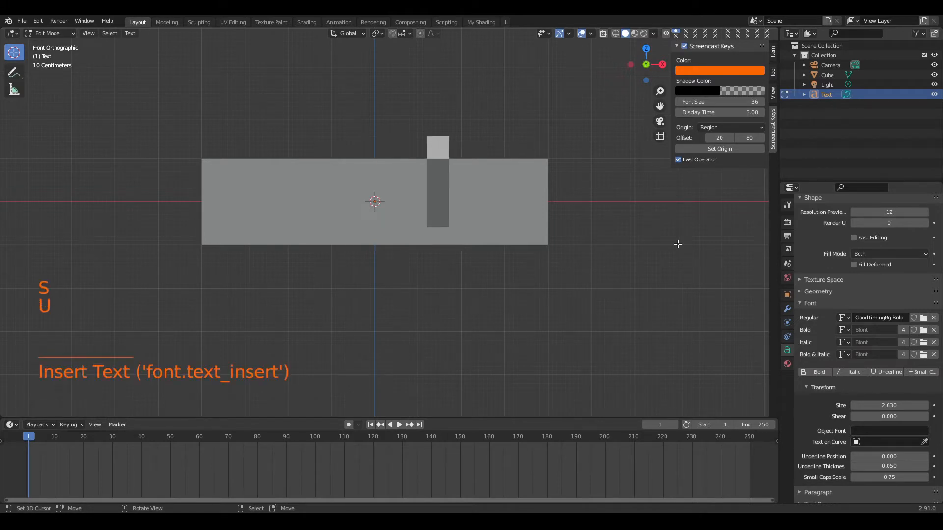
{"action": "type", "text": "E"}
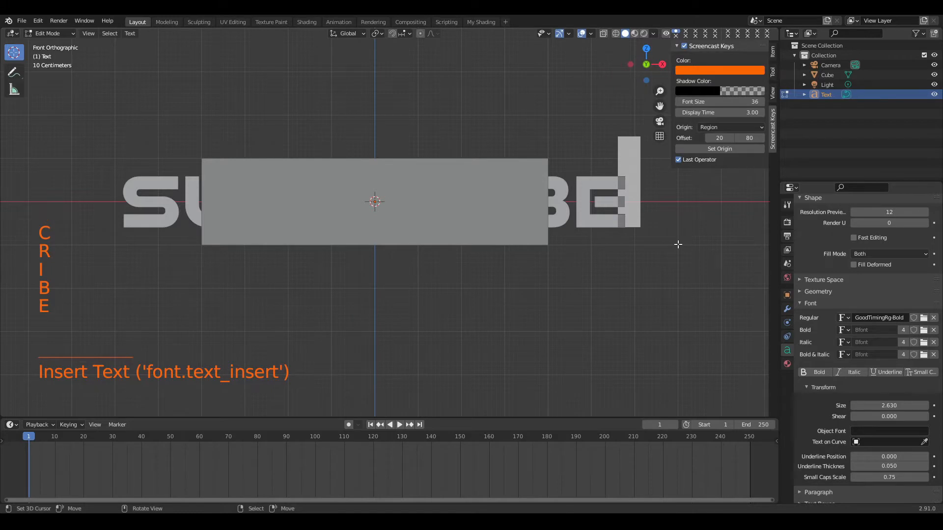
{"action": "key", "text": "Tab"}
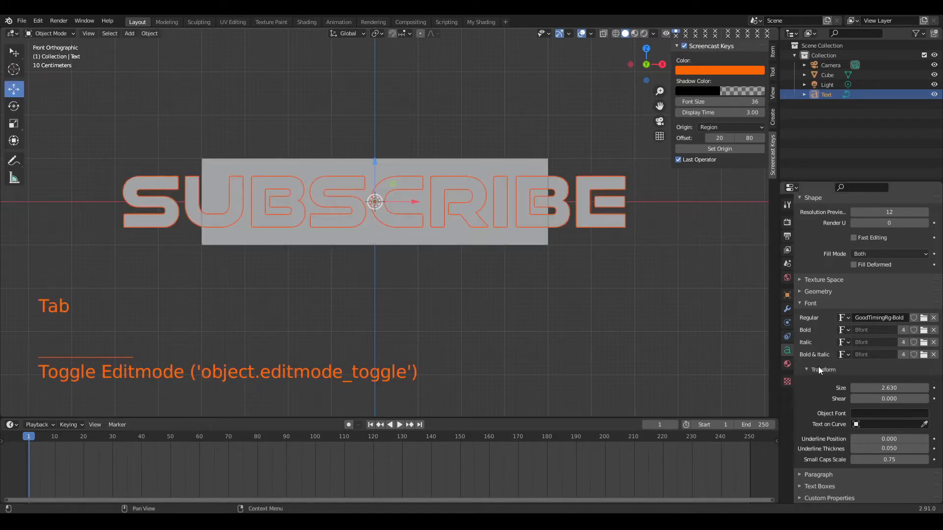
{"action": "left_click_drag", "start_coordinate": [889, 388], "coordinate": [809, 388]}
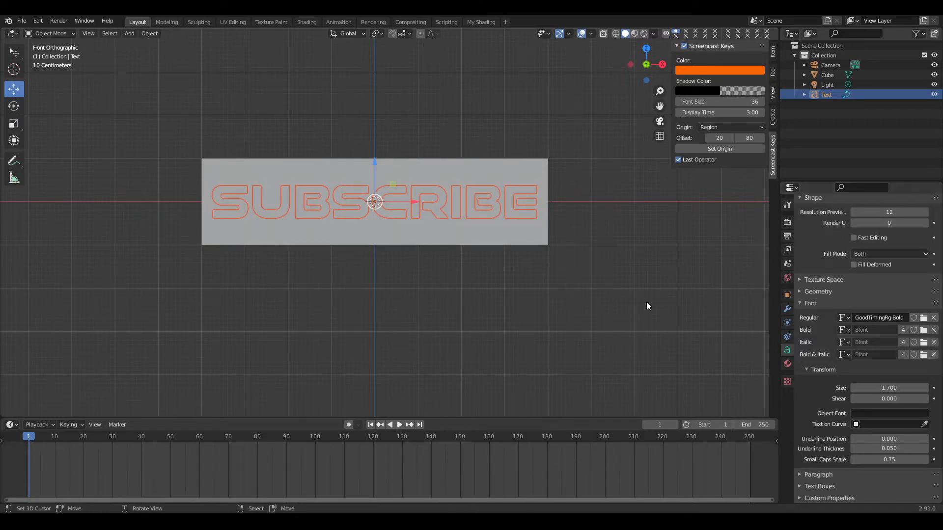
In the right orthographic view, move the text along the Y axis slightly out in front of the box's front face
{"action": "key", "text": "KP_3"}
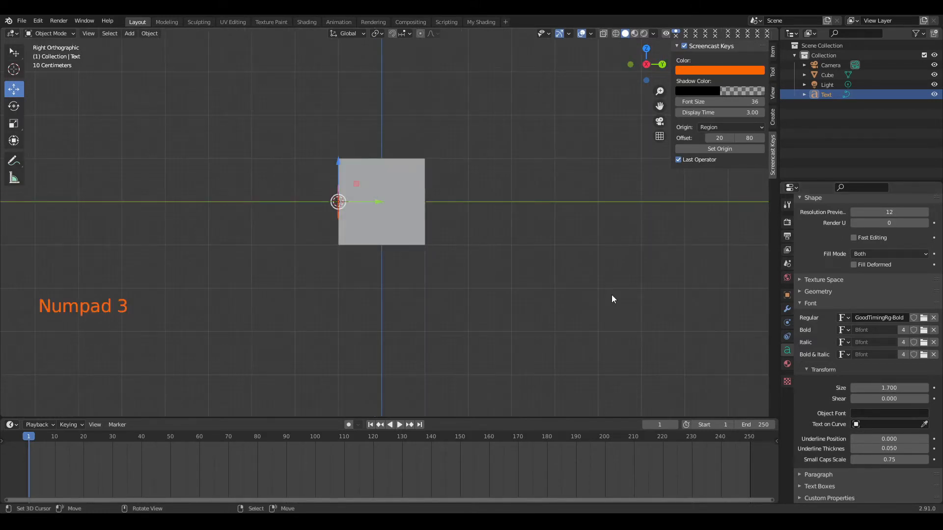
{"action": "scroll", "coordinate": [399, 219], "scroll_direction": "up", "scroll_amount": 5}
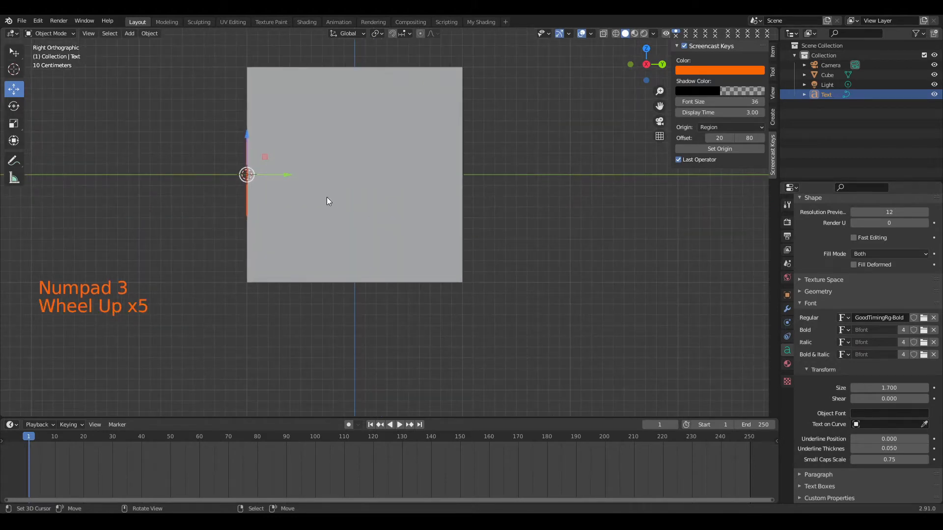
{"action": "middle_click_drag", "start_coordinate": [326, 200], "coordinate": [398, 237], "text": "shift"}
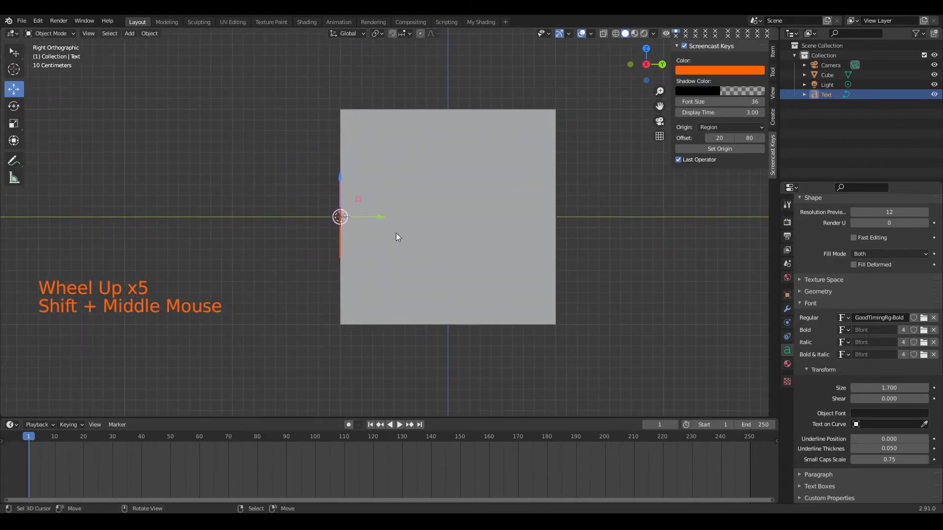
{"action": "left_click_drag", "start_coordinate": [381, 218], "coordinate": [376, 217]}
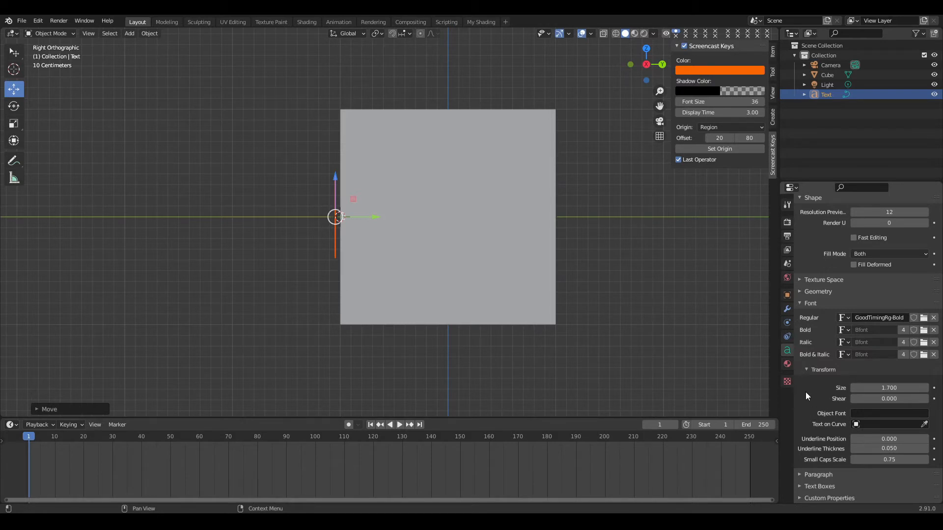
Set the text's geometry extrusion to 0.04 m
{"action": "scroll", "coordinate": [811, 390], "scroll_direction": "down", "scroll_amount": 2}
{"action": "left_click", "coordinate": [799, 292]}
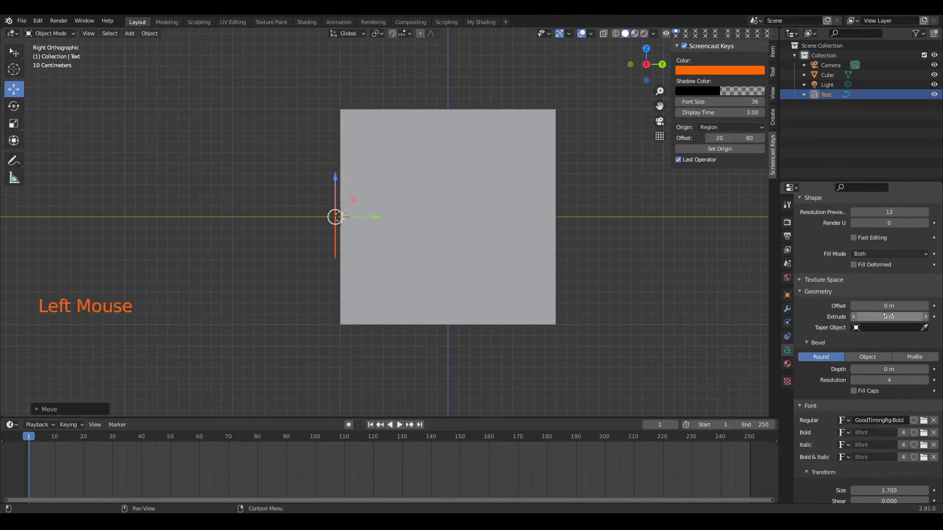
{"action": "left_click", "coordinate": [926, 317]}
{"action": "left_click", "coordinate": [926, 317]}
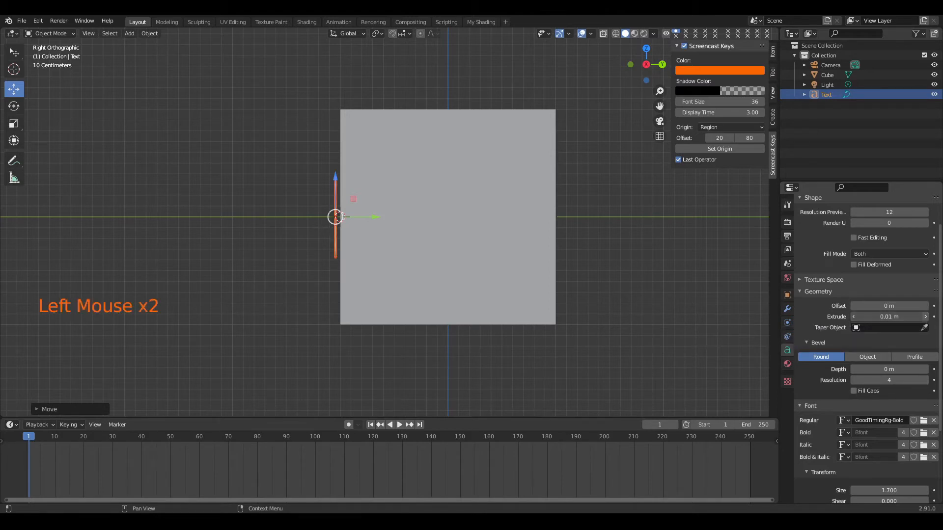
{"action": "left_click", "coordinate": [926, 317]}
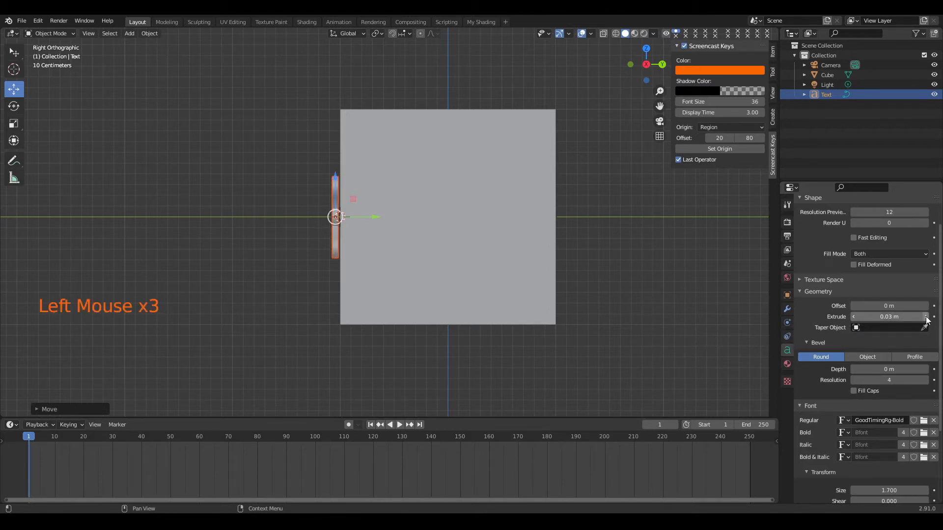
{"action": "left_click", "coordinate": [925, 317]}
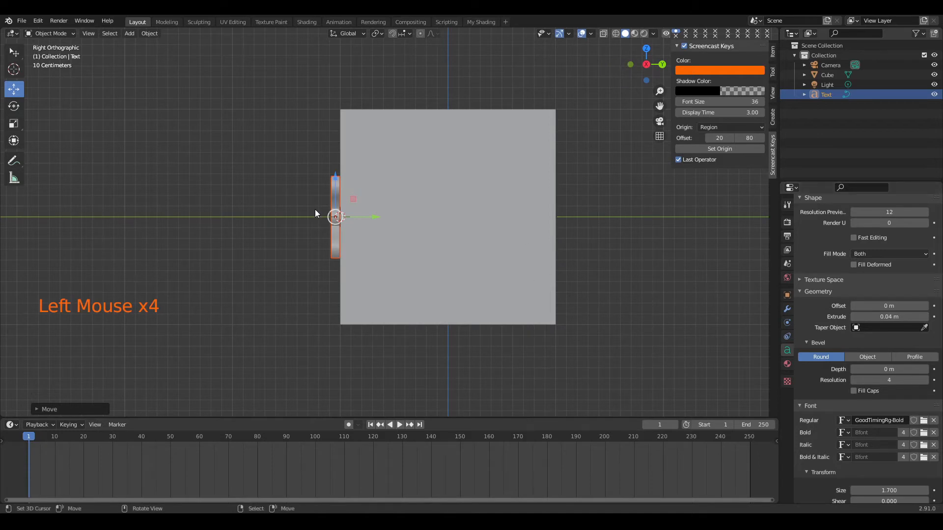
Move the extruded text along the Y axis back towards the box until half its depth is embedded in the front face
{"action": "scroll", "coordinate": [277, 219], "scroll_direction": "up", "scroll_amount": 4}
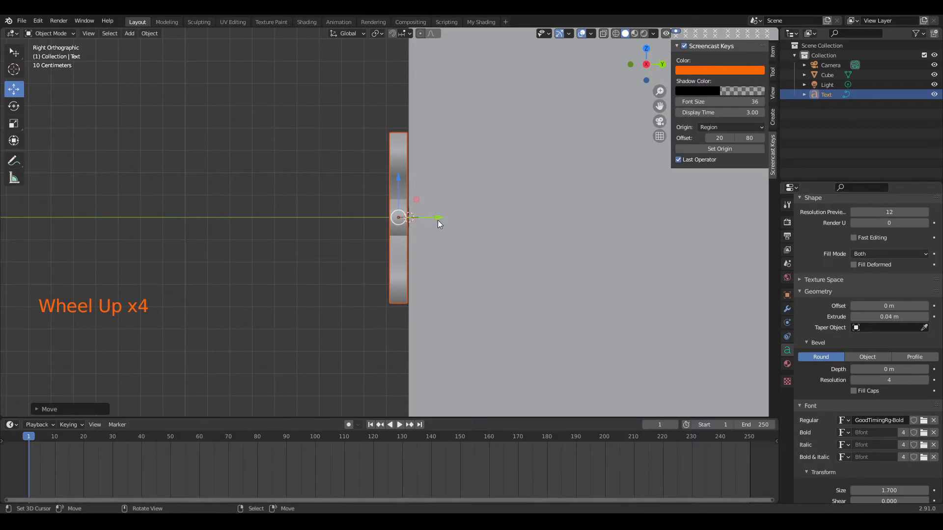
{"action": "left_click_drag", "start_coordinate": [435, 217], "coordinate": [448, 217]}
{"action": "key", "text": "ctrl+z"}
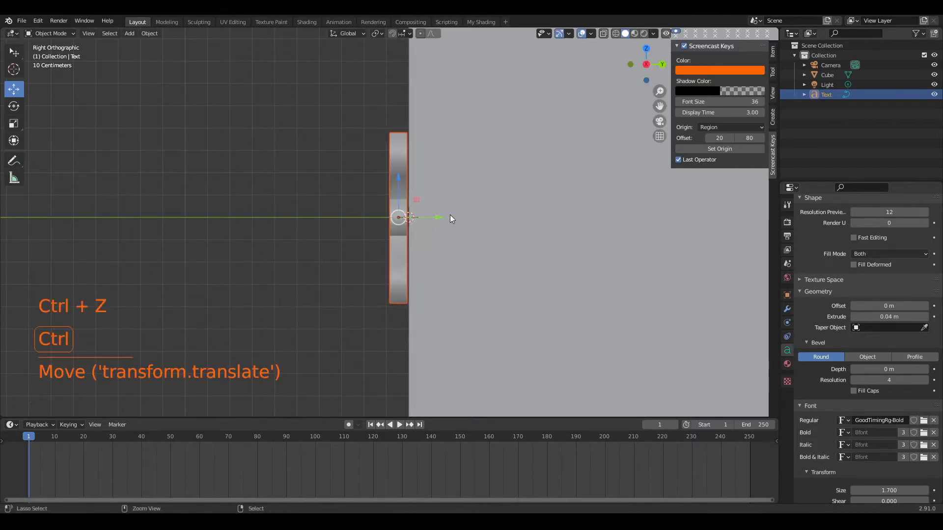
{"action": "key", "text": "g"}
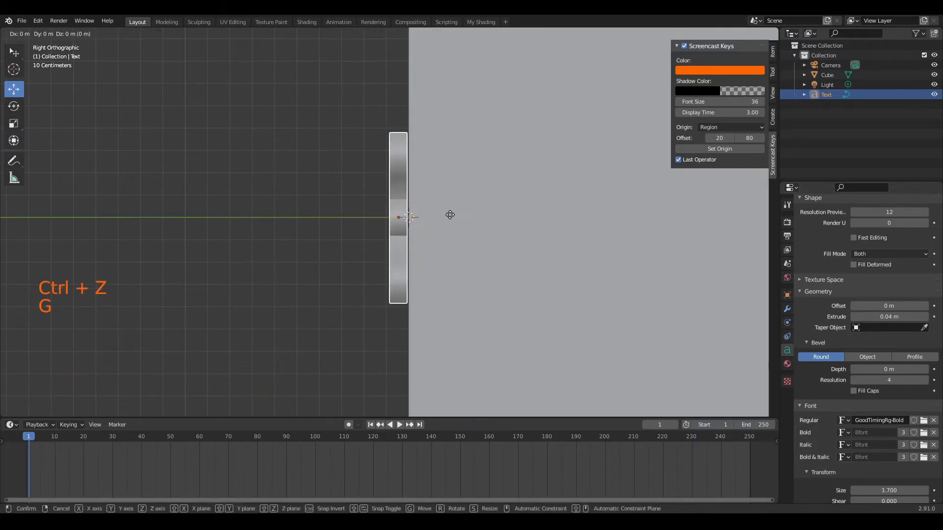
{"action": "key", "text": "y"}
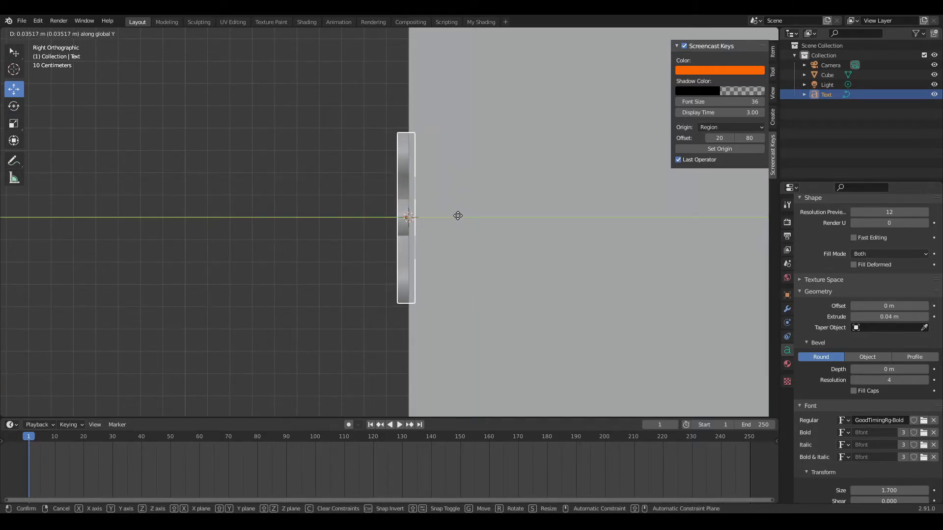
{"action": "left_click", "coordinate": [459, 216]}
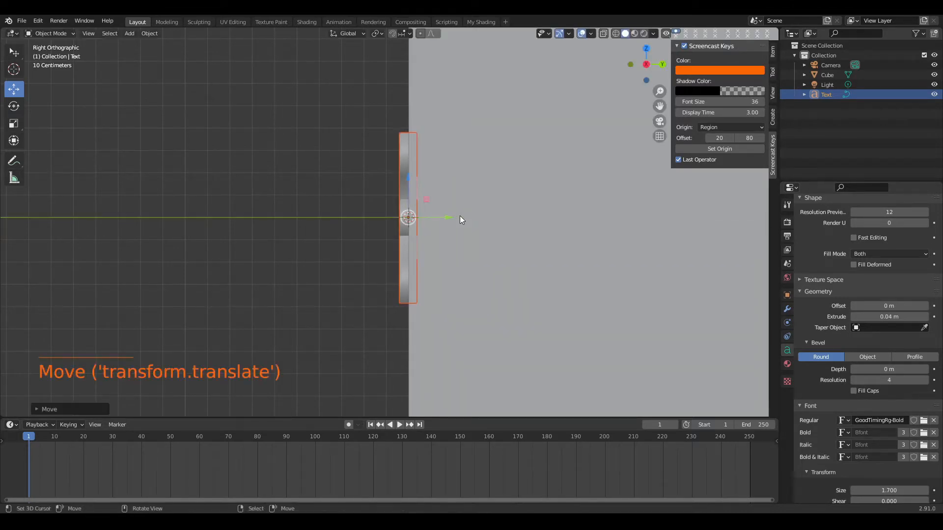
{"action": "middle_click_drag", "start_coordinate": [303, 246], "coordinate": [355, 245]}
{"action": "scroll", "coordinate": [325, 244], "scroll_direction": "down", "scroll_amount": 4}
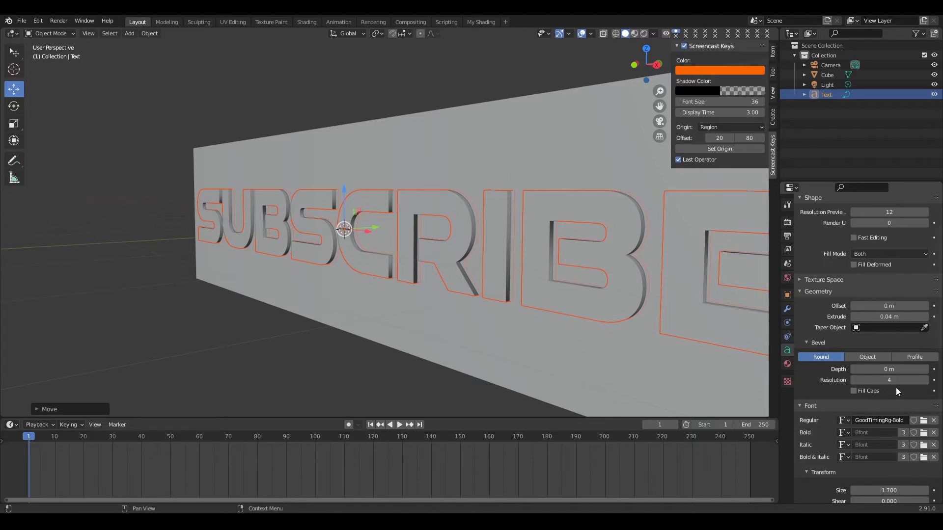
Set the text's round bevel depth to 0.02 m
{"action": "left_click", "coordinate": [925, 369]}
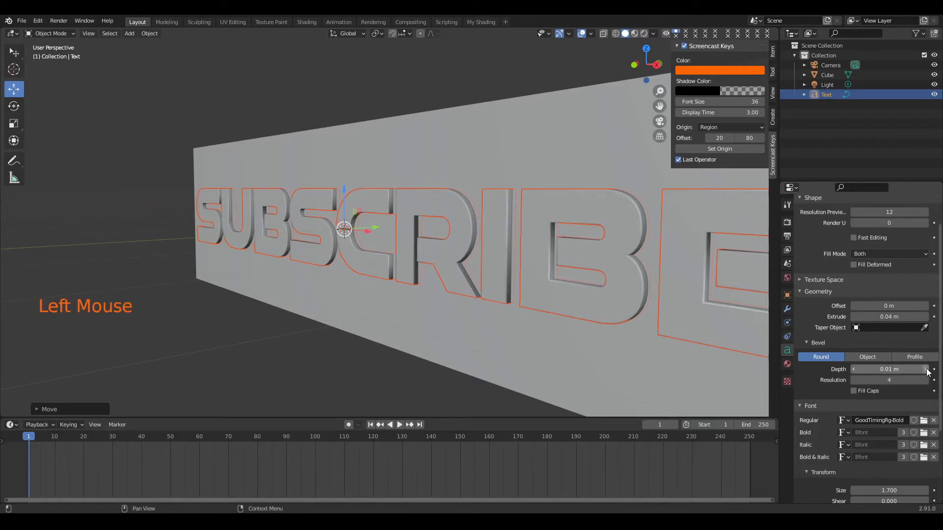
{"action": "left_click", "coordinate": [926, 369]}
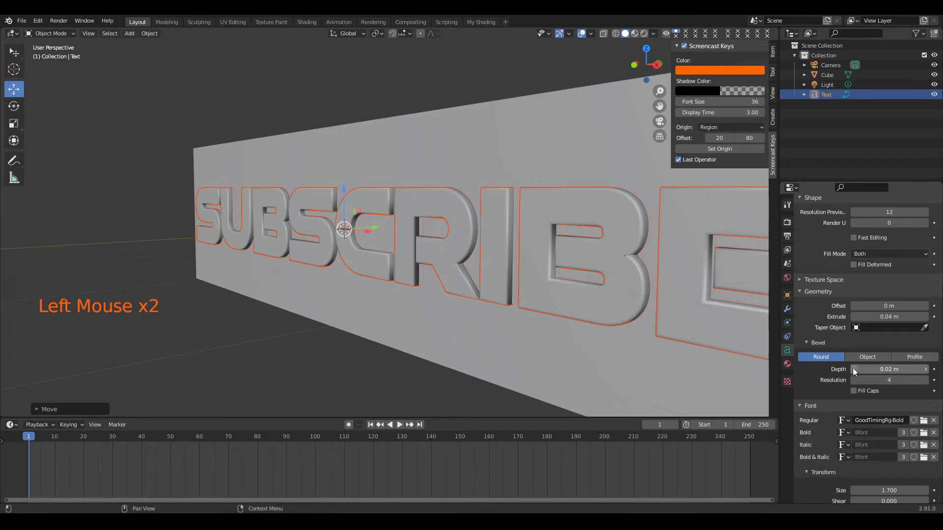
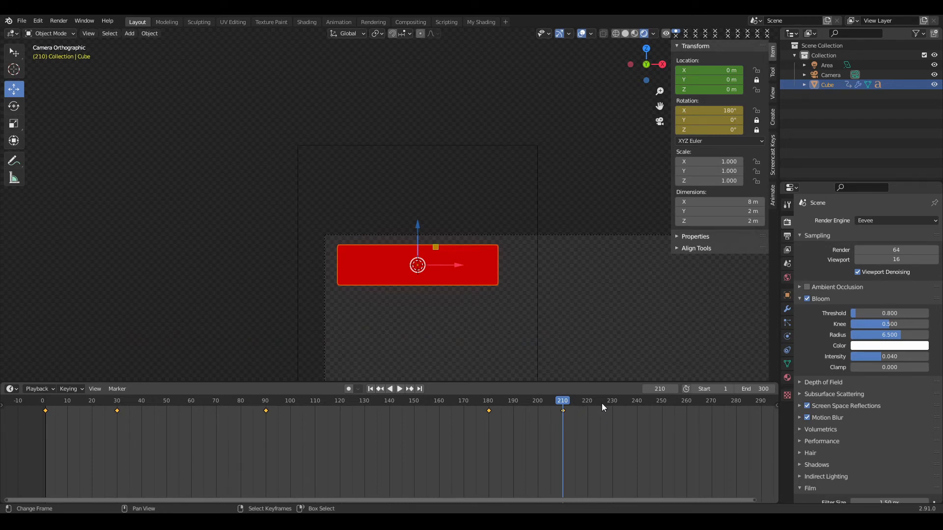
{"action": "left_click", "coordinate": [637, 421]}
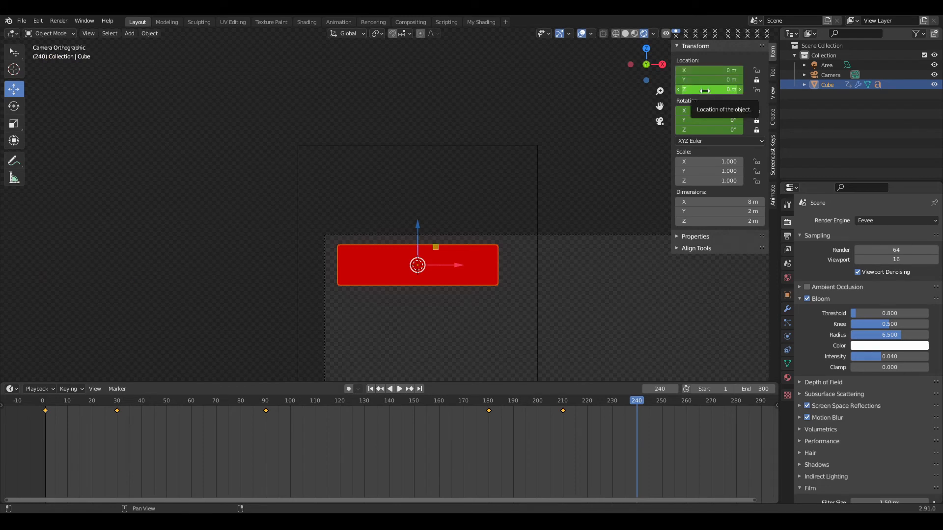
{"action": "key", "text": "i"}
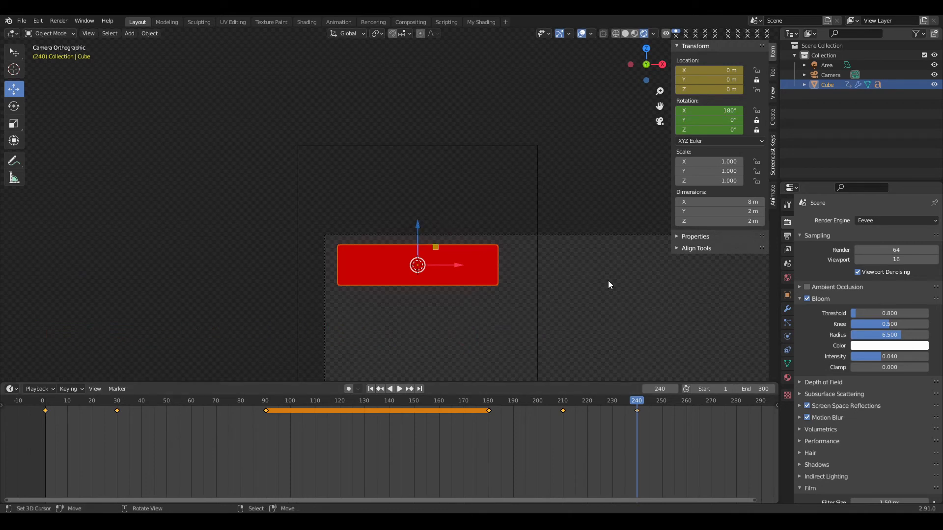
{"action": "key", "text": "ctrl+z"}
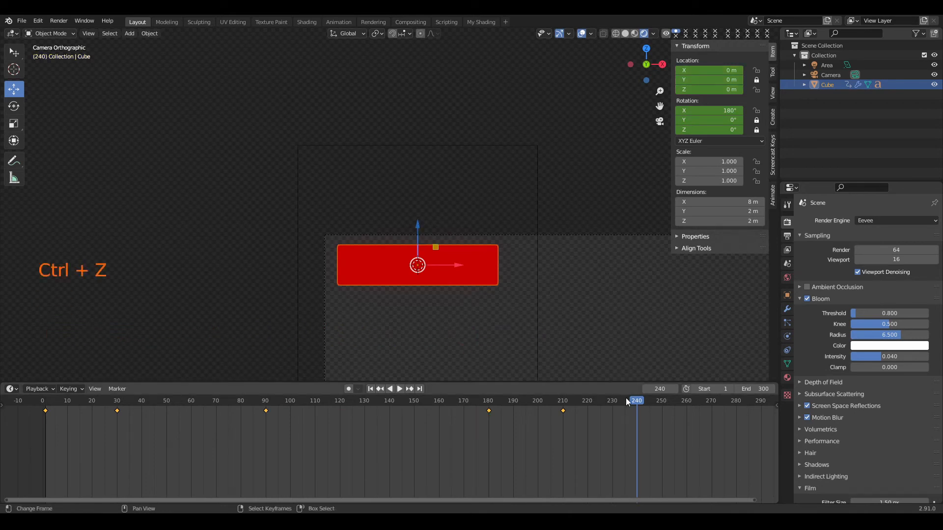
Insert a location keyframe for the box at frame 210, holding its current position
{"action": "right_click", "coordinate": [563, 410]}
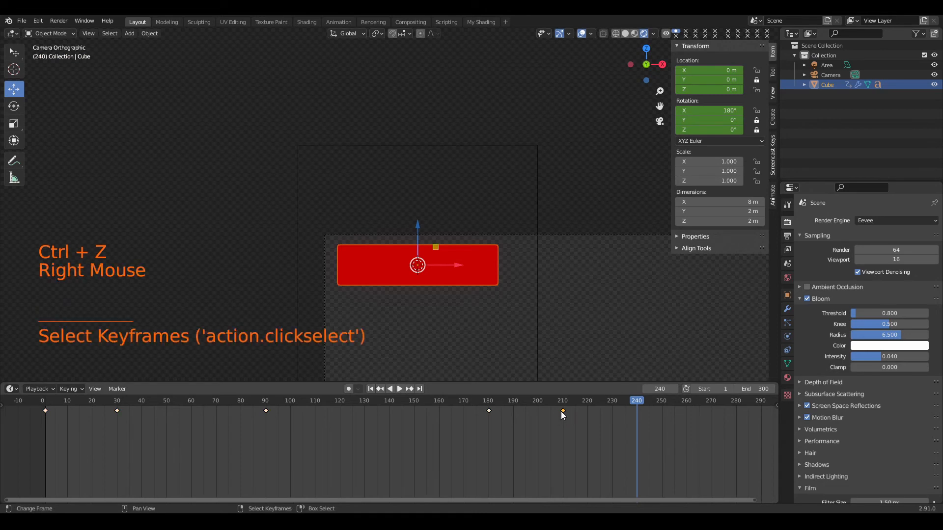
{"action": "left_click", "coordinate": [561, 411]}
{"action": "left_click", "coordinate": [564, 411]}
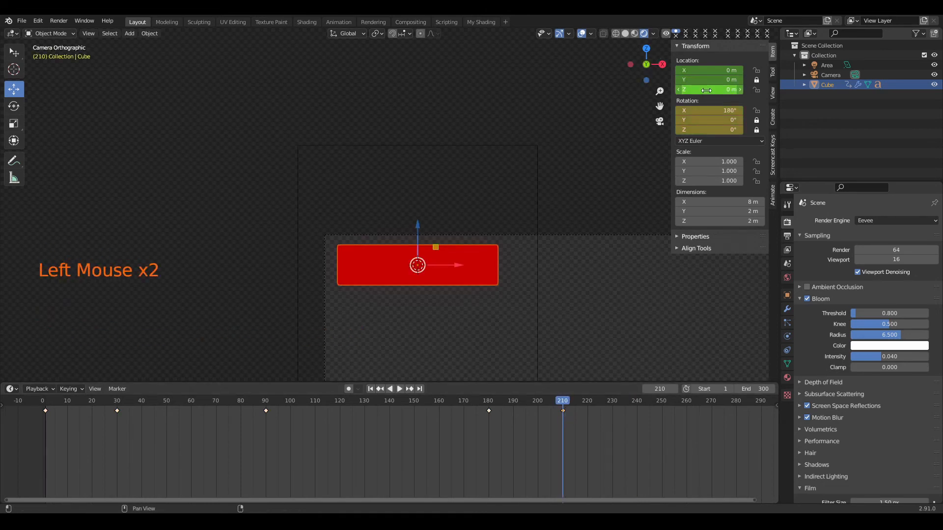
{"action": "key", "text": "i"}
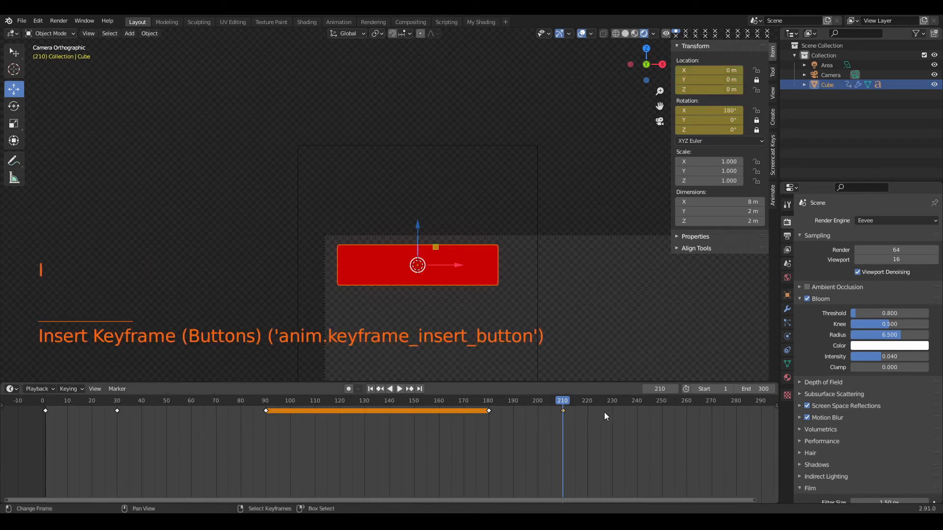
At frame 240, move the box up along Z to 3 m, above the camera frame, and keyframe its location
{"action": "left_click", "coordinate": [638, 413]}
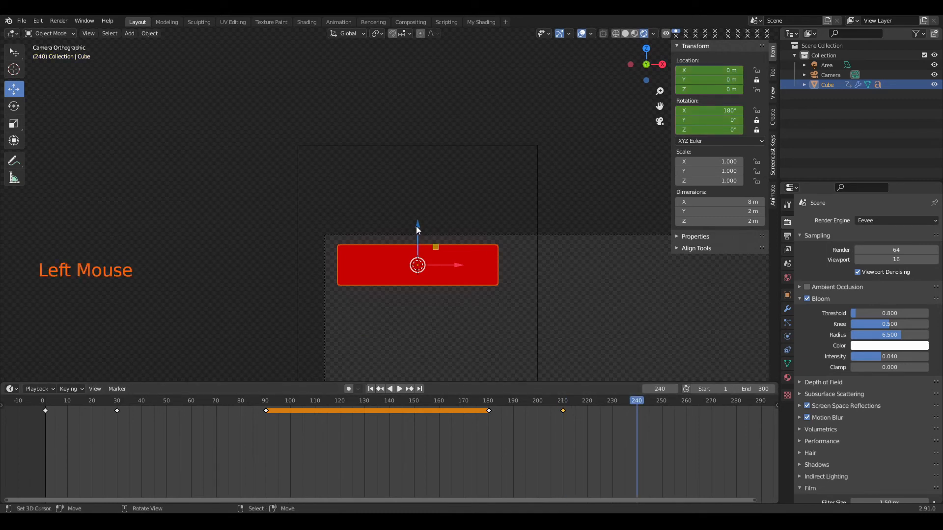
{"action": "left_click_drag", "start_coordinate": [418, 226], "coordinate": [422, 164]}
{"action": "key", "text": "ctrl"}
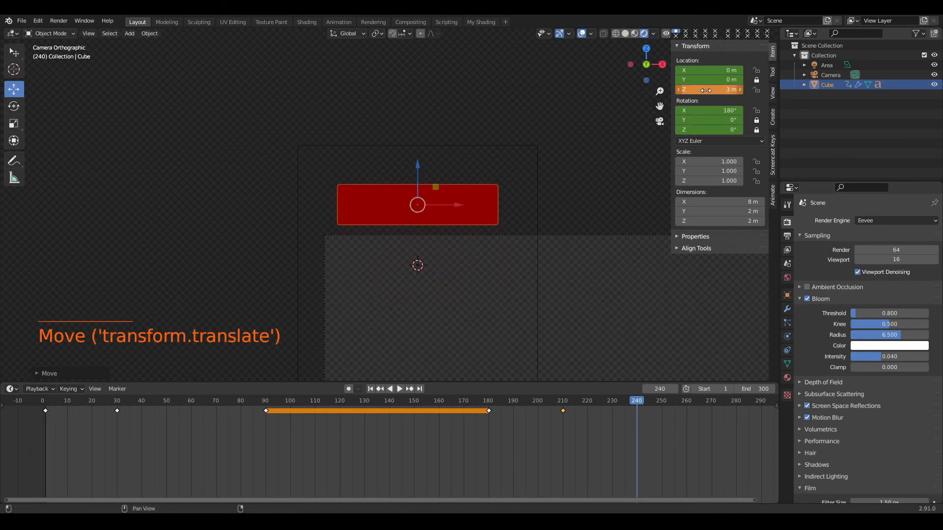
{"action": "key", "text": "i"}
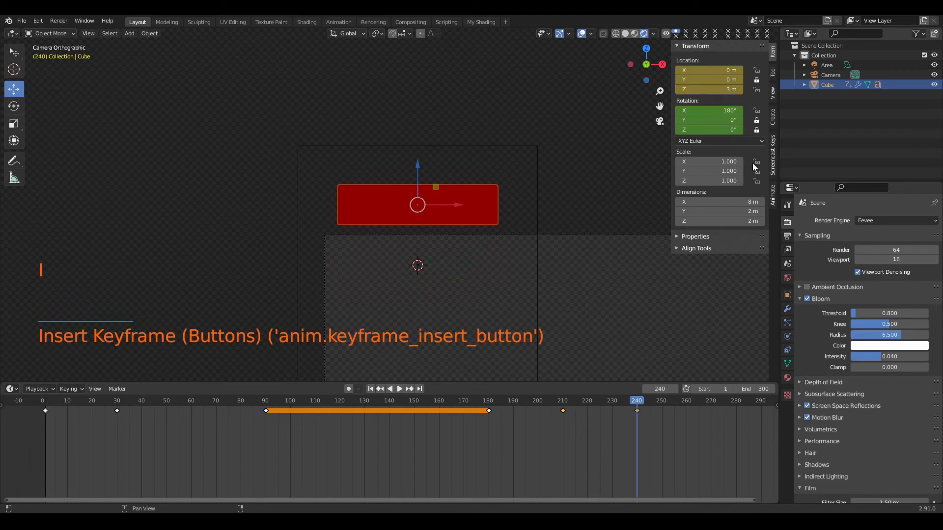
Play the animation from the first frame, and inspect the box's keyframed poses at frames 1 and 30
{"action": "left_click", "coordinate": [371, 388]}
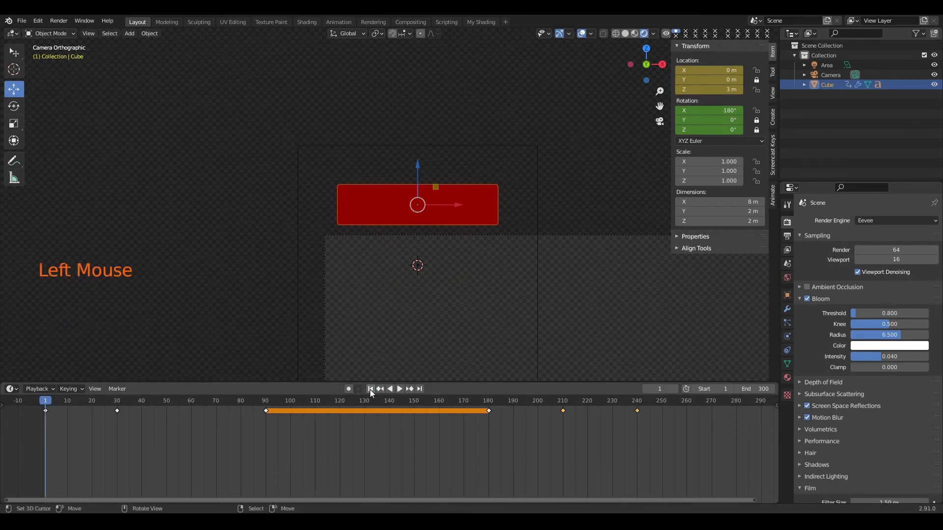
{"action": "left_click", "coordinate": [399, 389]}
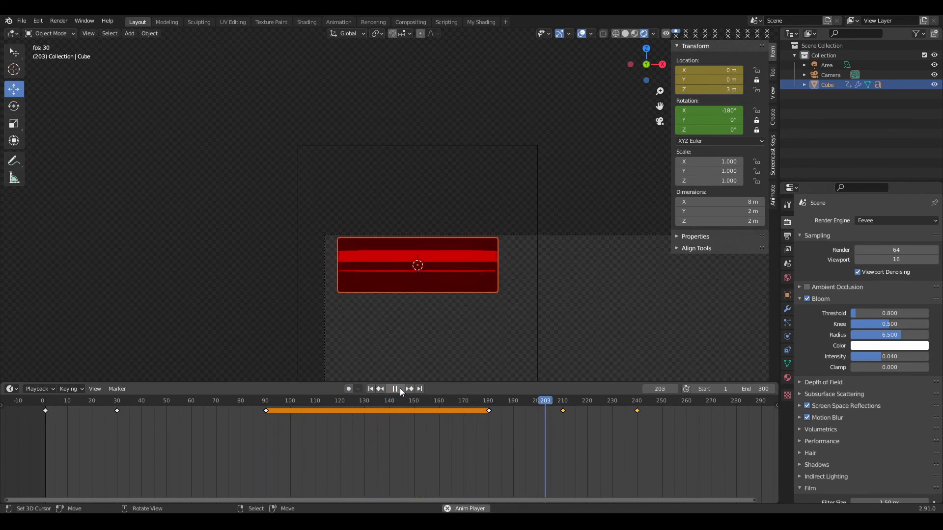
{"action": "key", "text": "space"}
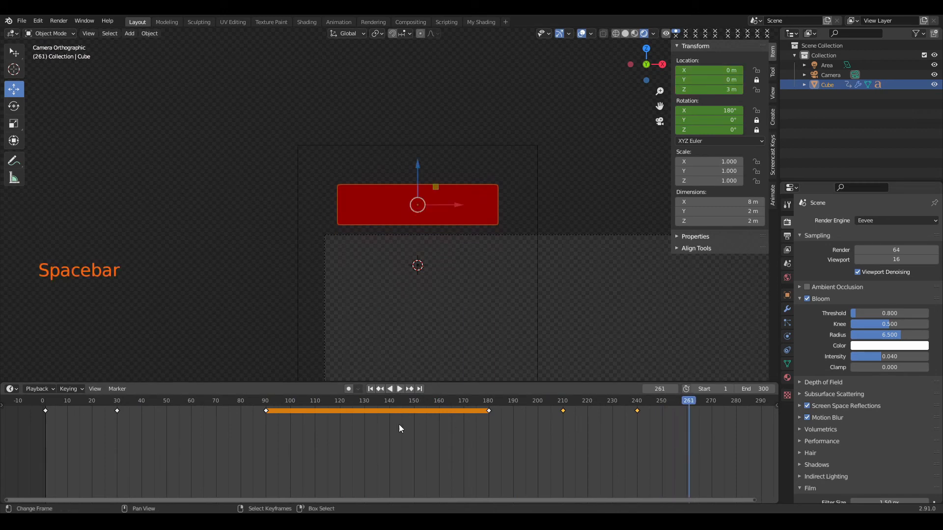
{"action": "left_click", "coordinate": [45, 410]}
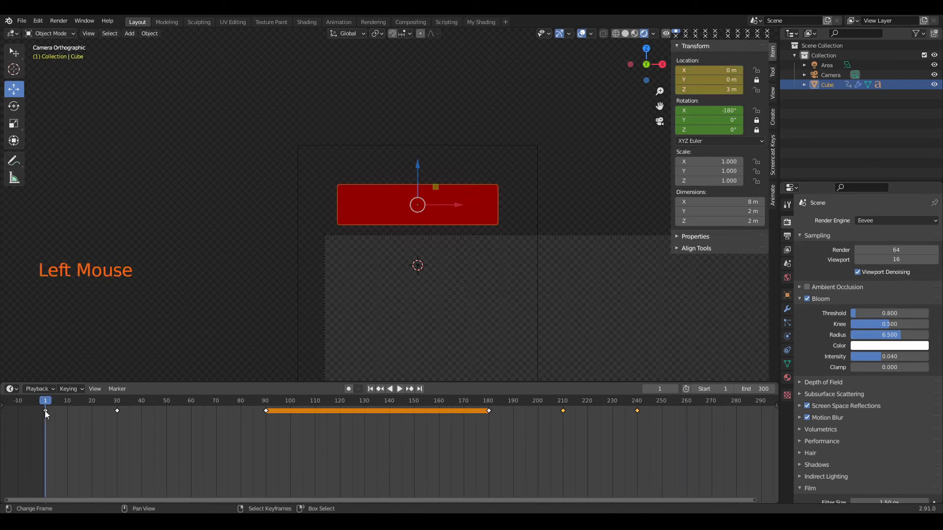
{"action": "right_click", "coordinate": [45, 410]}
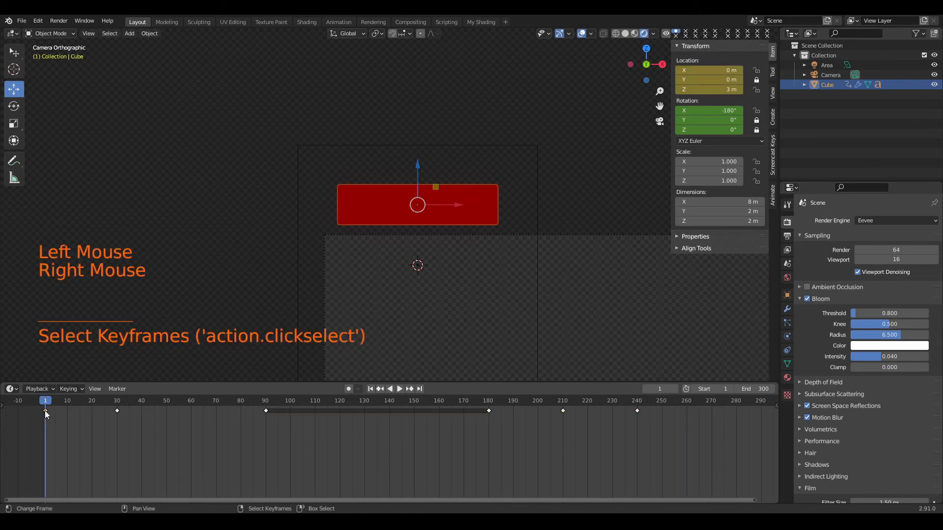
{"action": "left_click", "coordinate": [117, 411]}
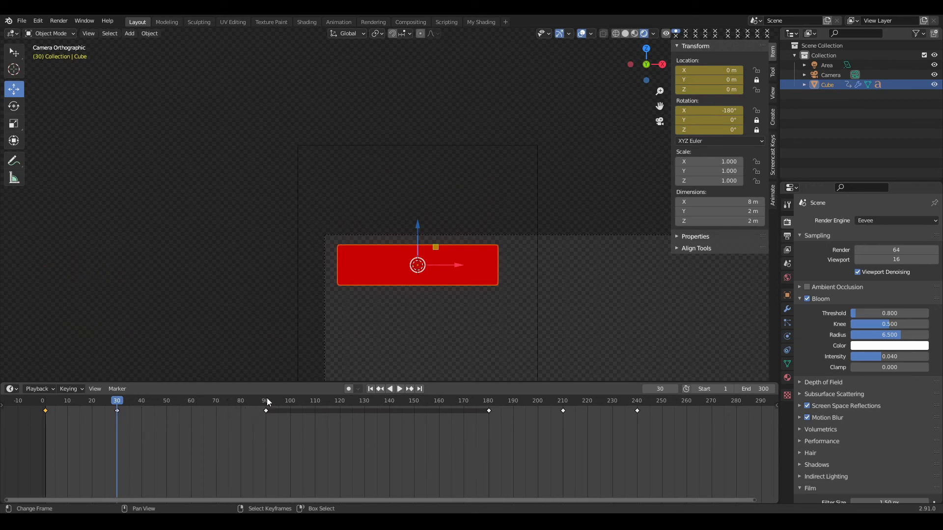
Shift the box's last two keyframes, at frames 210 and 240, to frames 230 and 260
{"action": "right_click", "coordinate": [564, 411]}
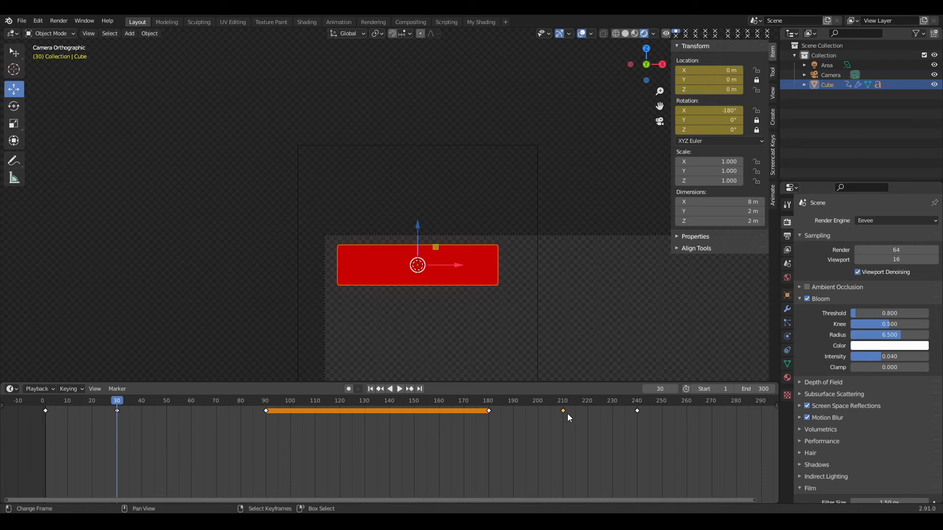
{"action": "key", "text": "shift"}
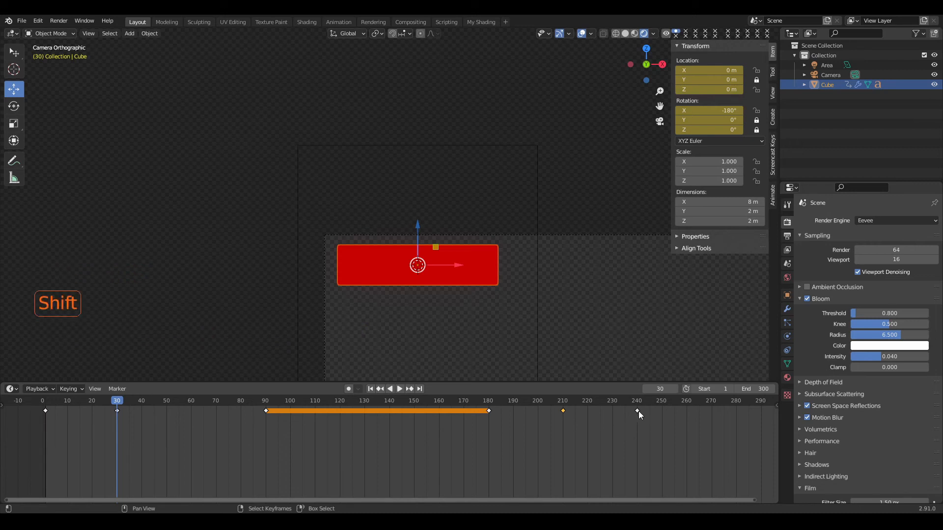
{"action": "right_click", "coordinate": [638, 411], "text": "shift"}
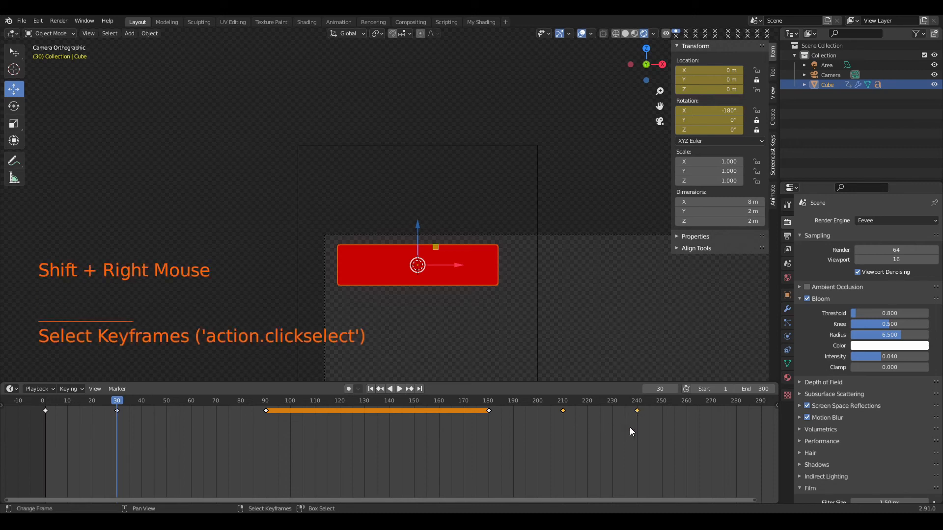
{"action": "key", "text": "g"}
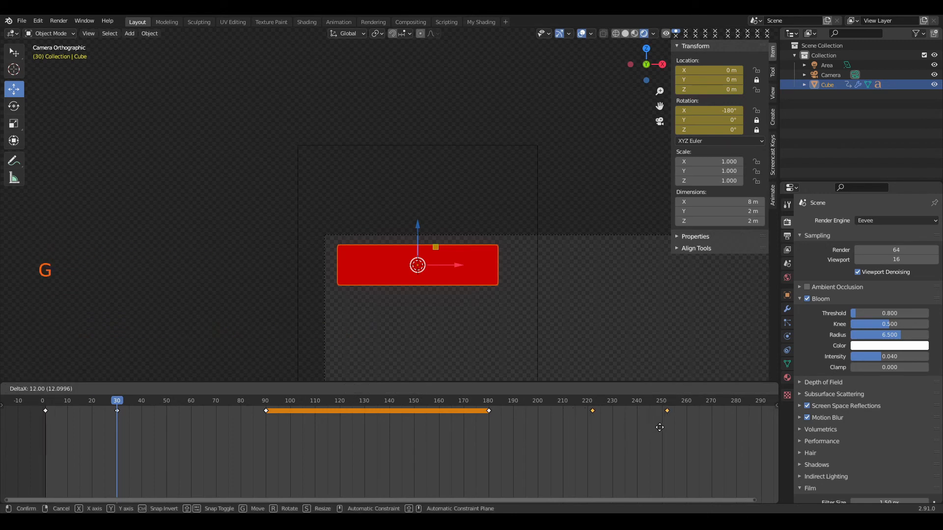
{"action": "left_click", "coordinate": [686, 428]}
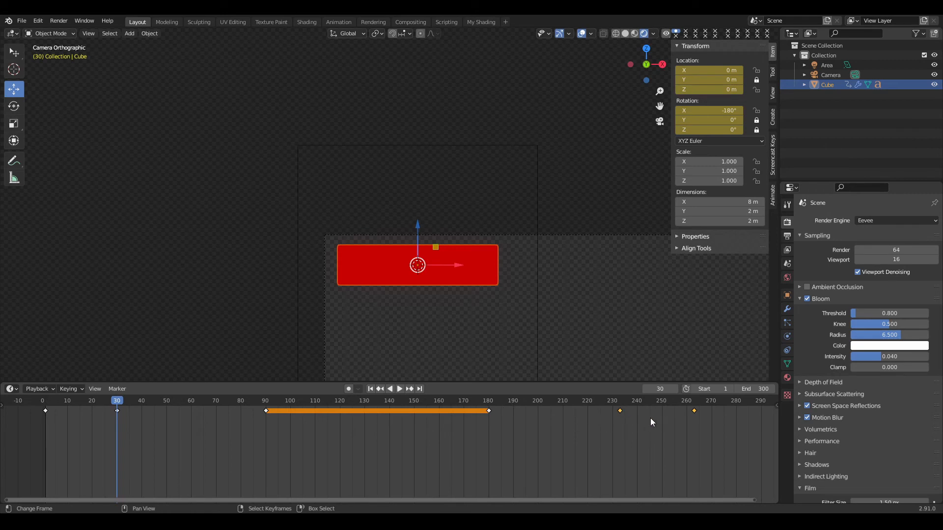
{"action": "key", "text": "g"}
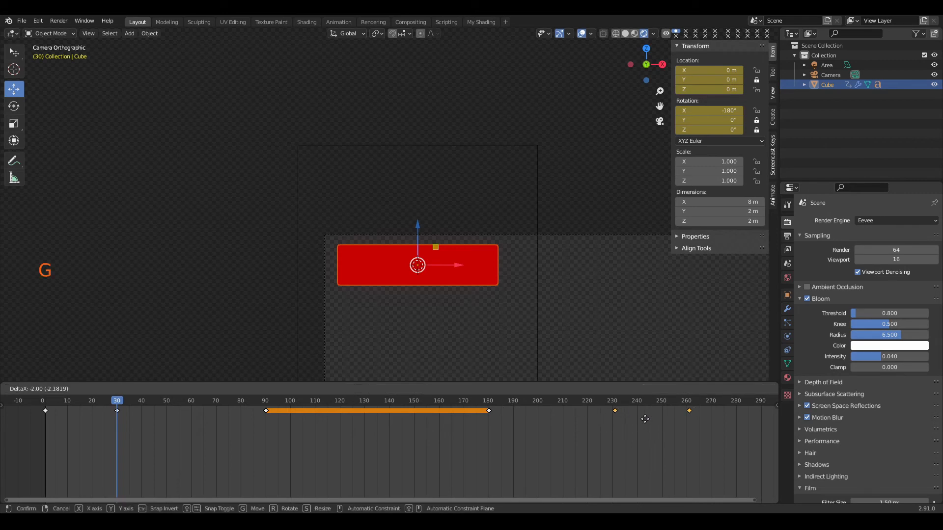
{"action": "left_click", "coordinate": [643, 420]}
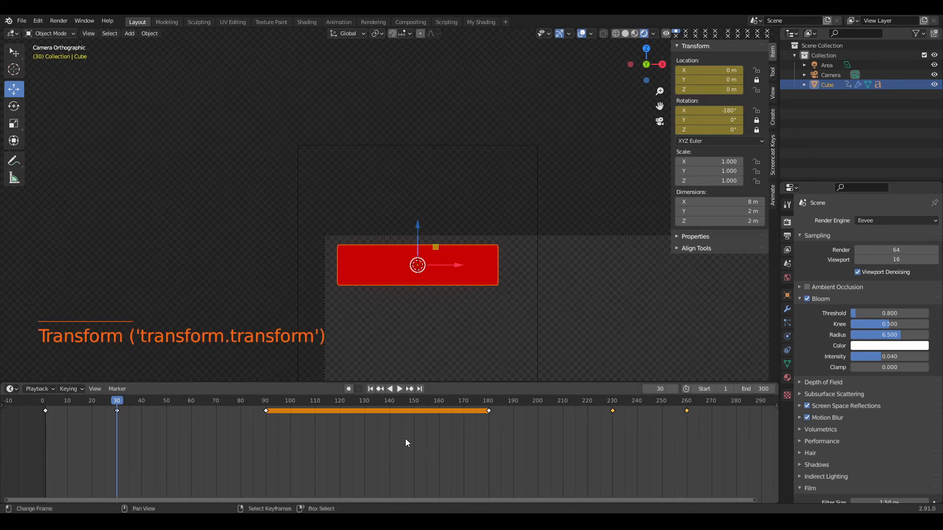
Replay the animation from the first frame to check the timing of the box's exit
{"action": "left_click", "coordinate": [373, 389]}
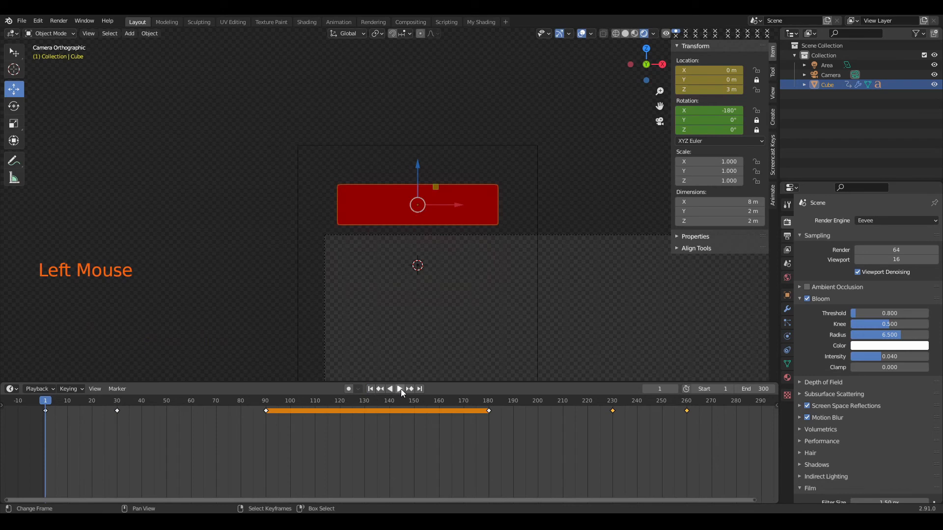
{"action": "left_click", "coordinate": [399, 389]}
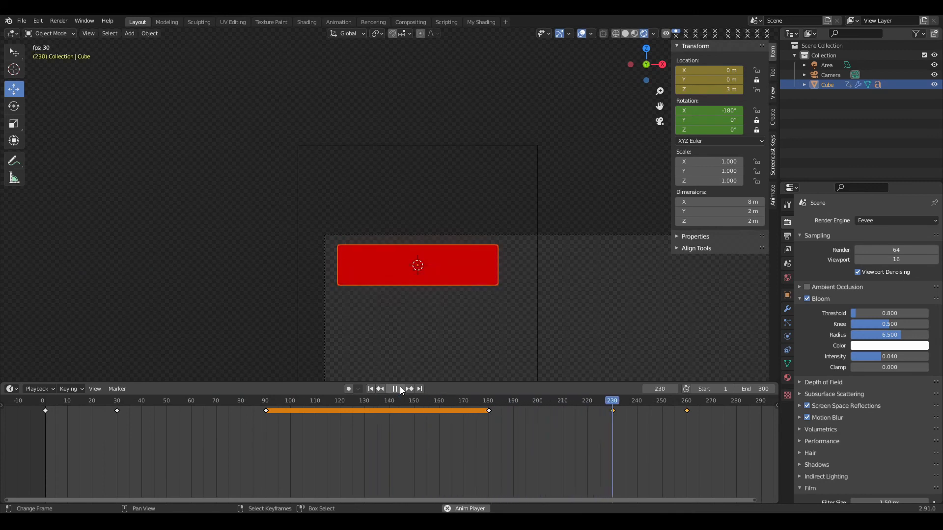
{"action": "key", "text": "space"}
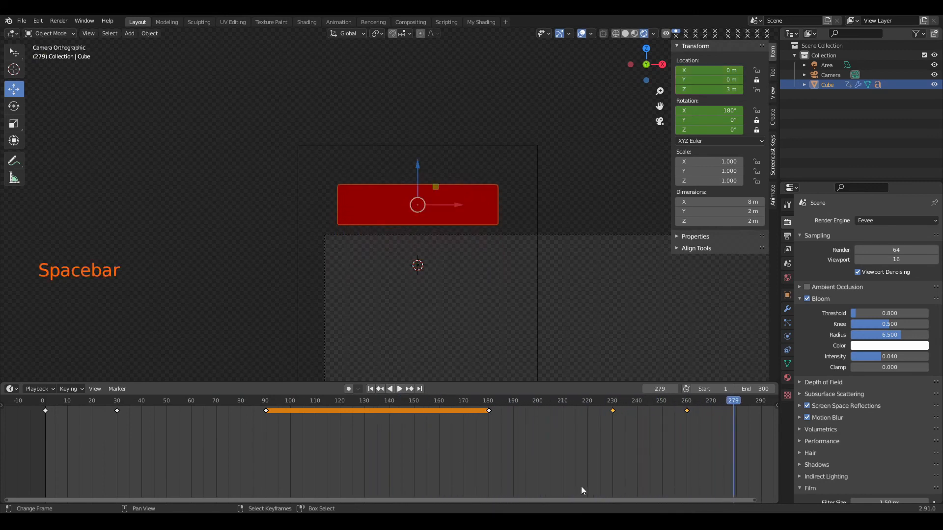
Set the animation's end frame to 260
{"action": "left_click", "coordinate": [756, 389]}
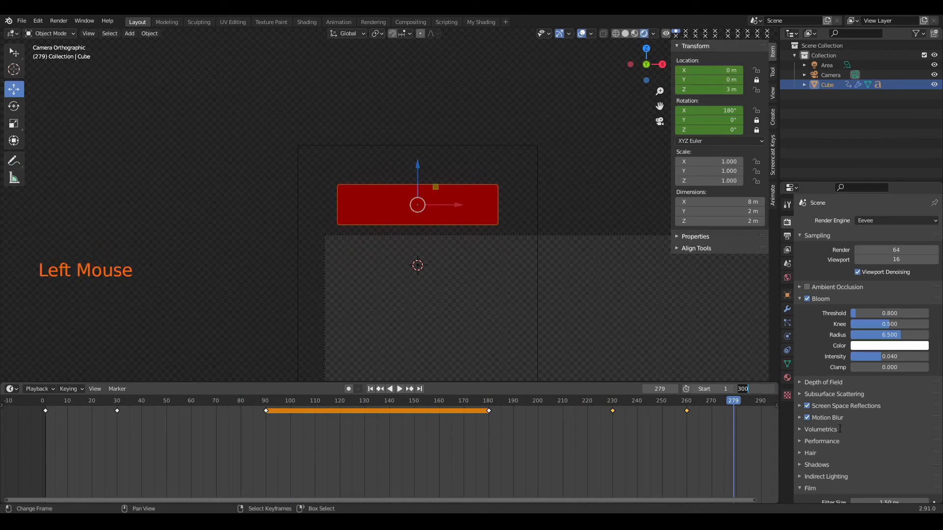
{"action": "type", "text": "260"}
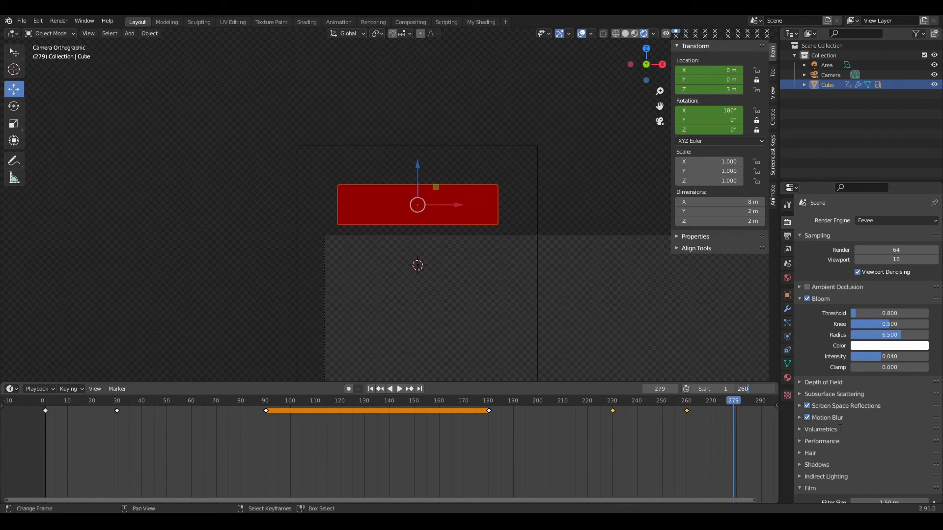
{"action": "key", "text": "Return"}
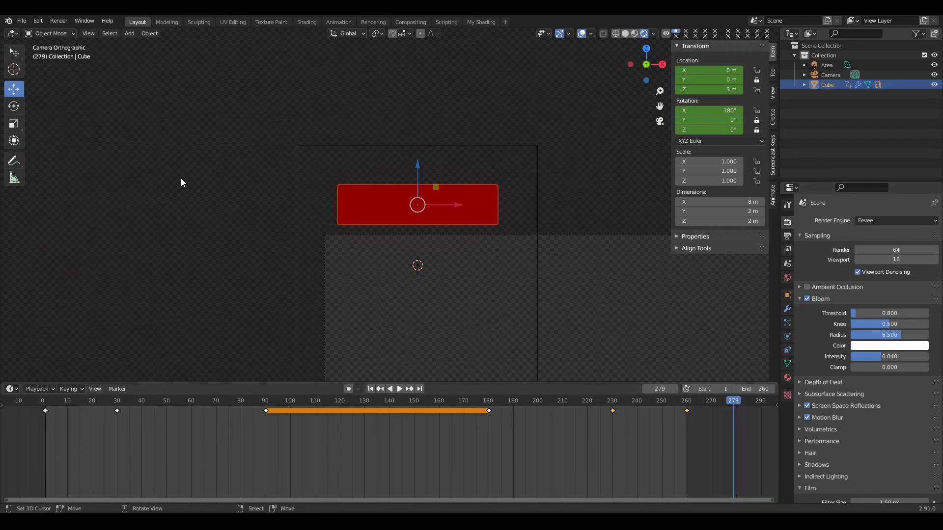
Start saving the project under a new name and create a folder named Subscribe Animation in D:\Blender\Tutorials
{"action": "left_click", "coordinate": [20, 22]}
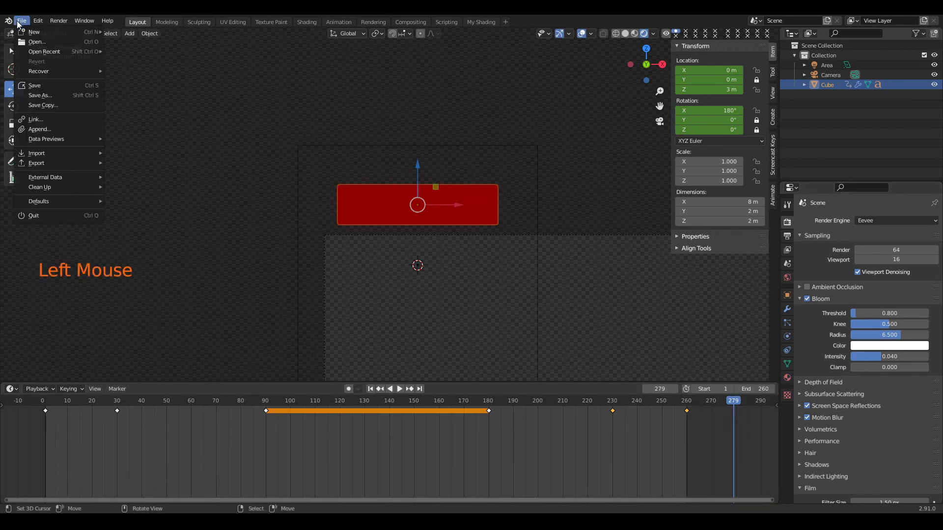
{"action": "left_click", "coordinate": [38, 96]}
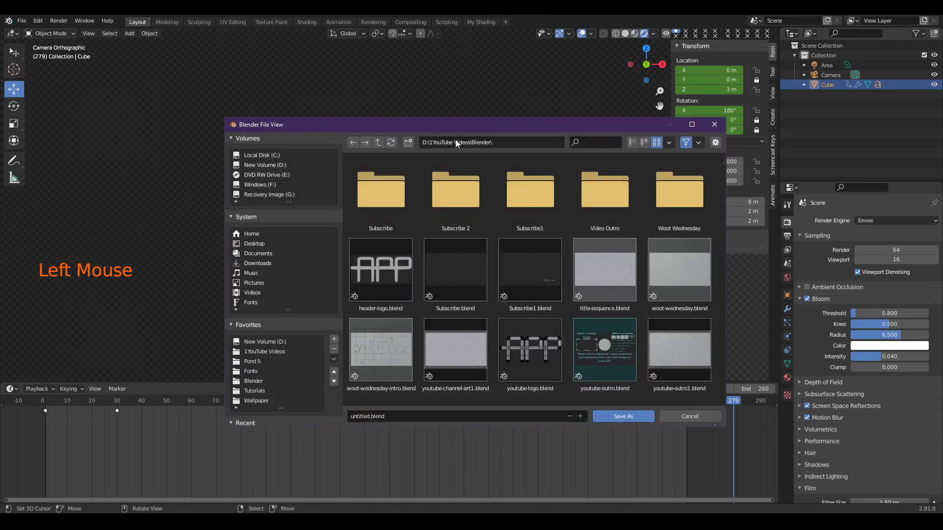
{"action": "left_click", "coordinate": [251, 388]}
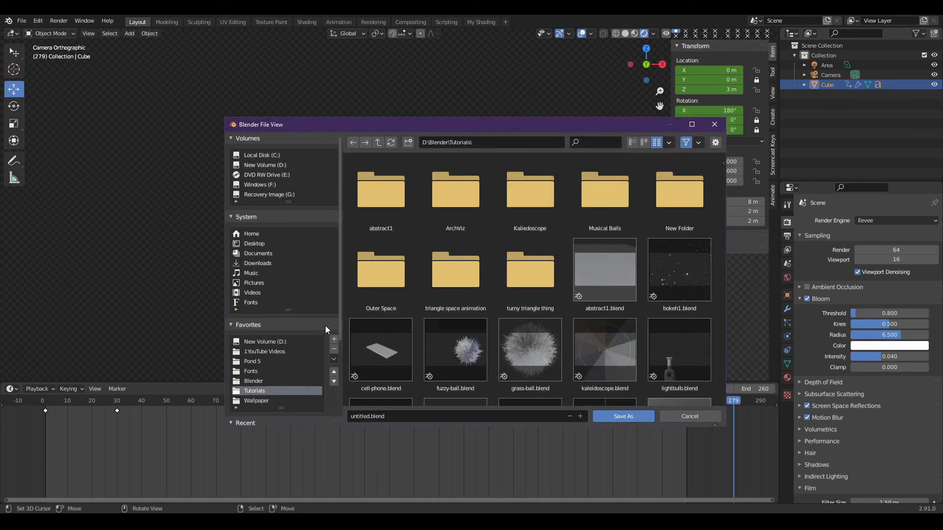
{"action": "left_click", "coordinate": [408, 142]}
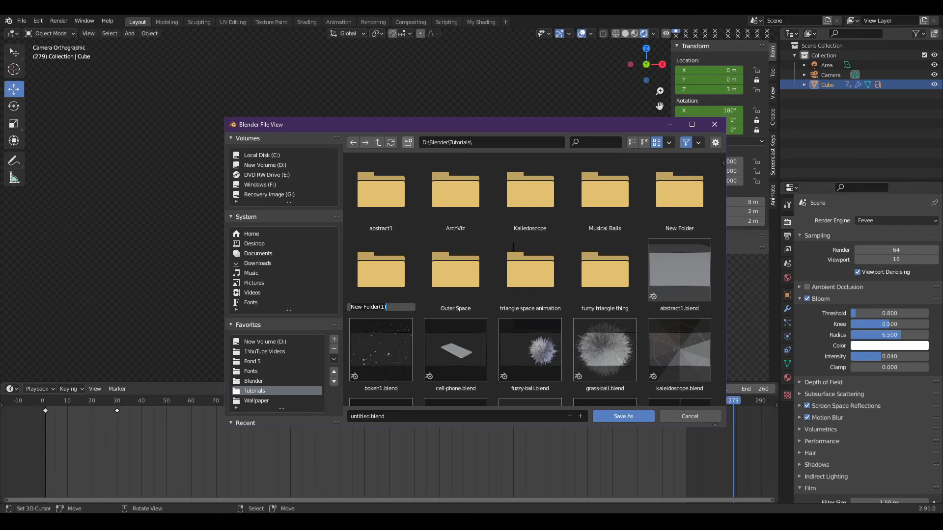
{"action": "type", "text": "Sub"}
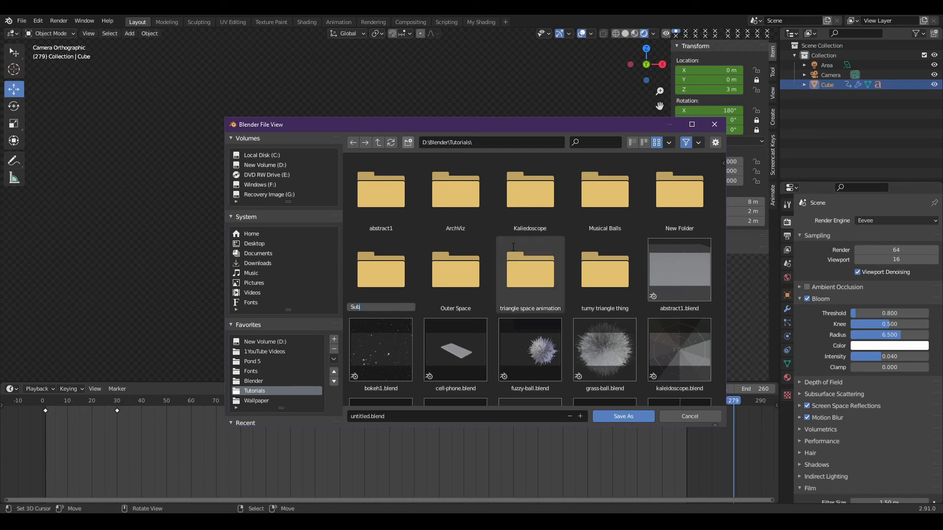
{"action": "type", "text": "scribe Animation"}
{"action": "key", "text": "Return"}
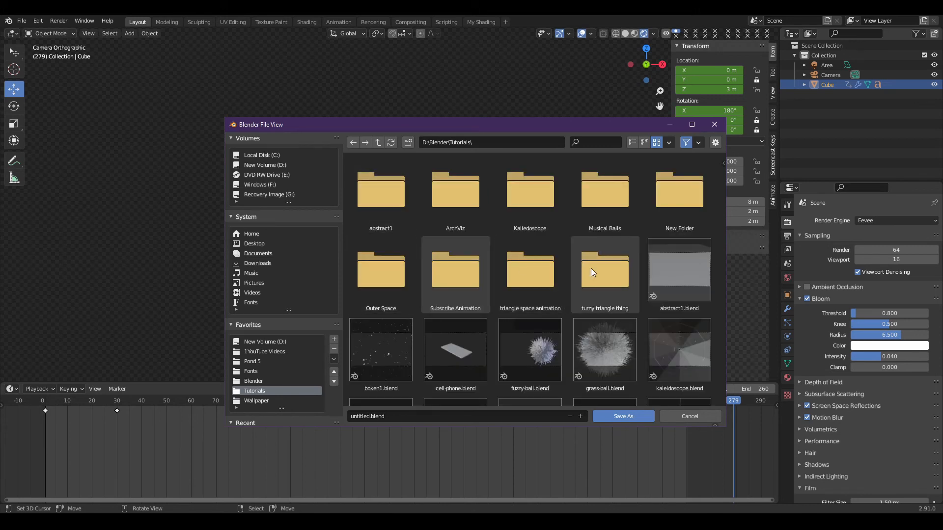
Save the project as subscribe-animation.blend inside the Subscribe Animation folder
{"action": "double_click", "coordinate": [452, 273]}
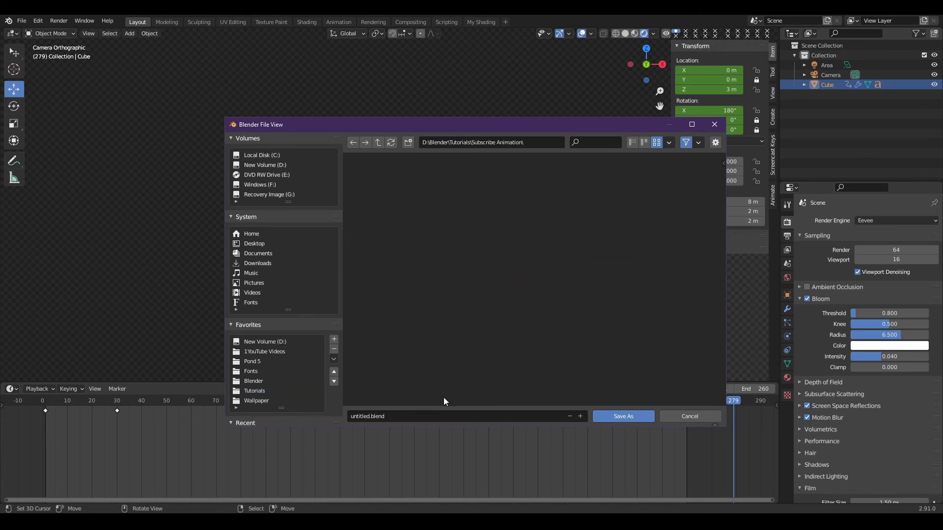
{"action": "left_click", "coordinate": [421, 418]}
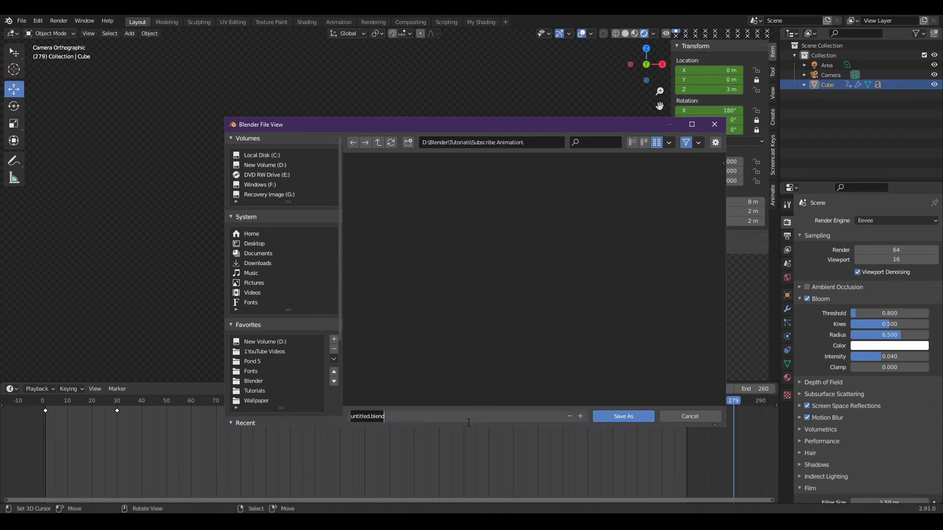
{"action": "type", "text": "subscribe-animation"}
{"action": "left_click", "coordinate": [623, 419]}
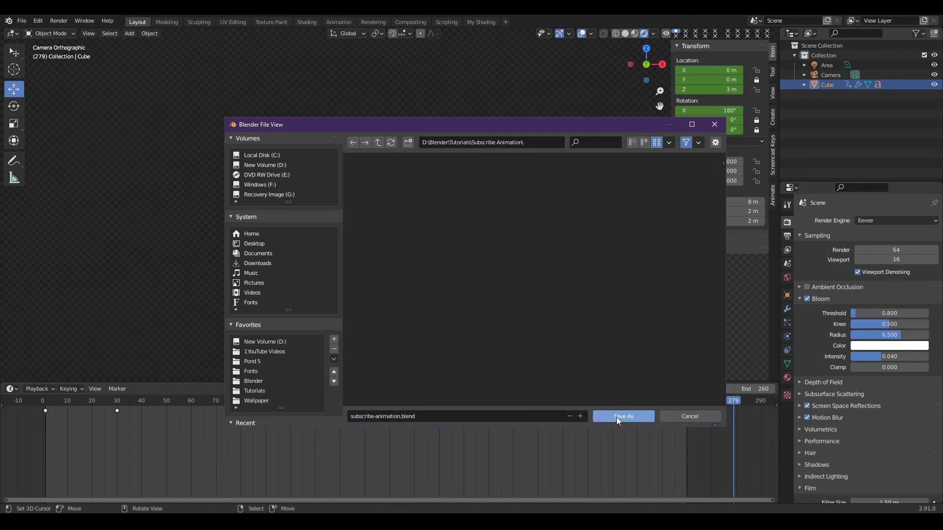
{"action": "left_click", "coordinate": [616, 417]}
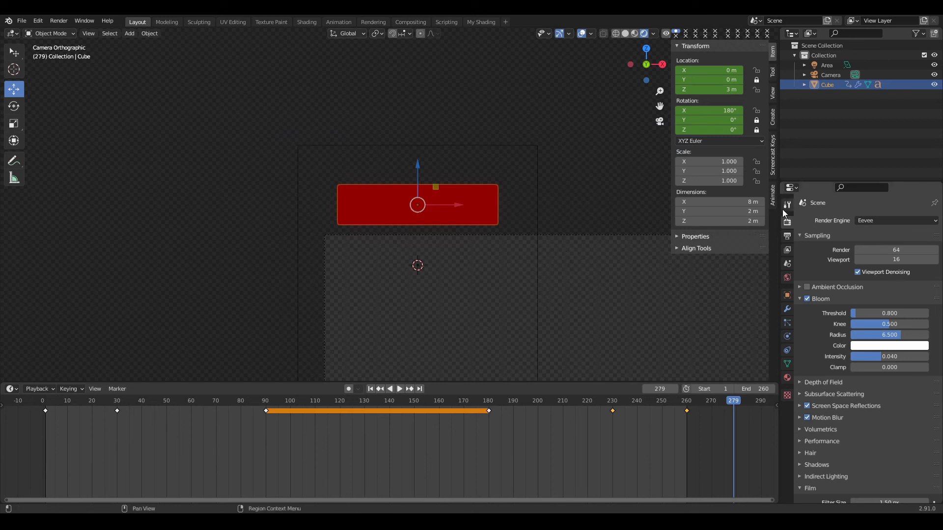
Browse for the render output path and open the folder D:\Blender\Tutorials\Subscribe Animation
{"action": "left_click", "coordinate": [788, 237]}
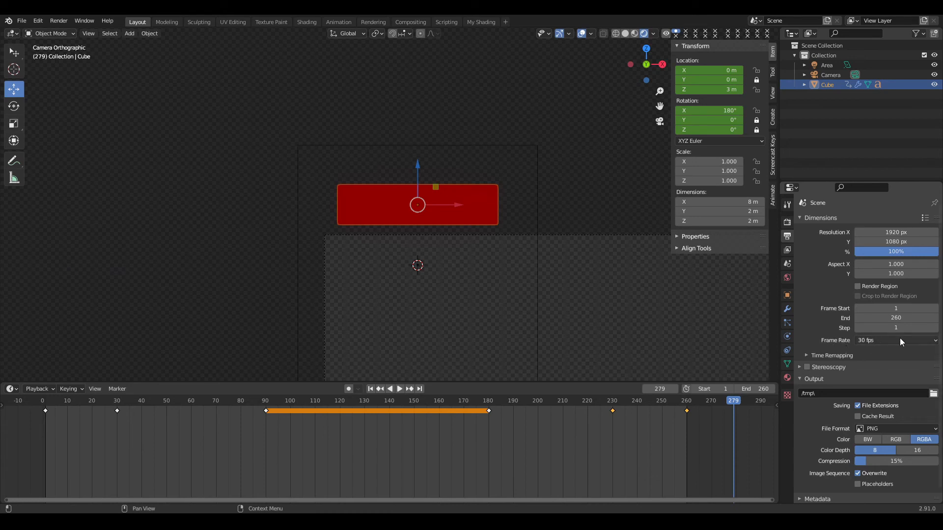
{"action": "scroll", "coordinate": [805, 267], "scroll_direction": "down", "scroll_amount": 5}
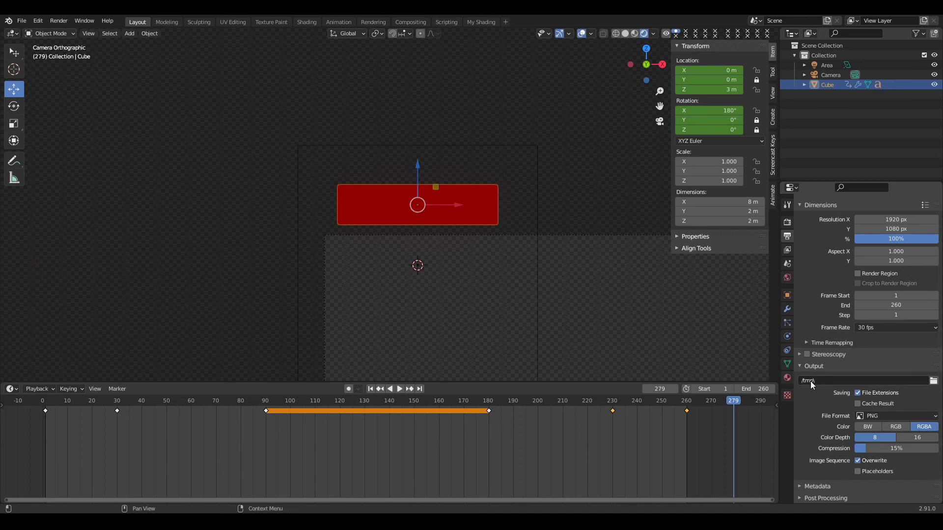
{"action": "left_click", "coordinate": [932, 382]}
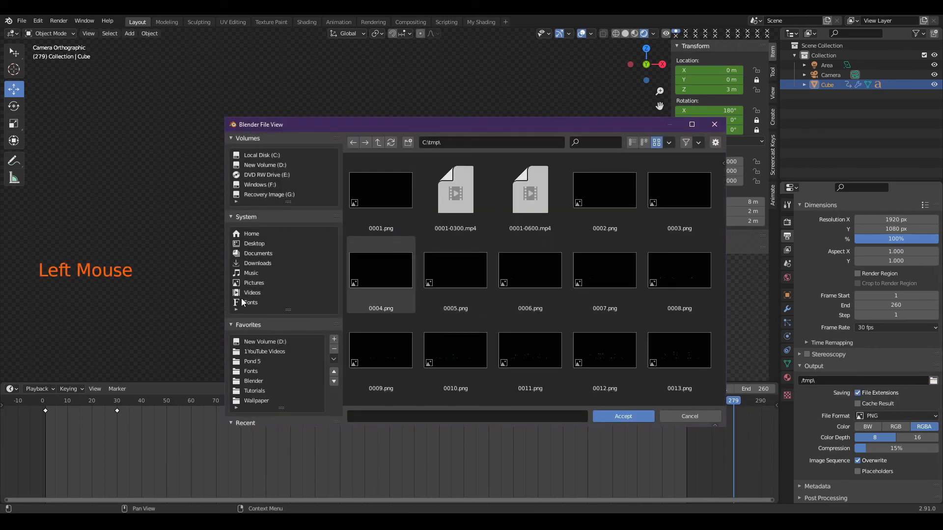
{"action": "left_click", "coordinate": [249, 381]}
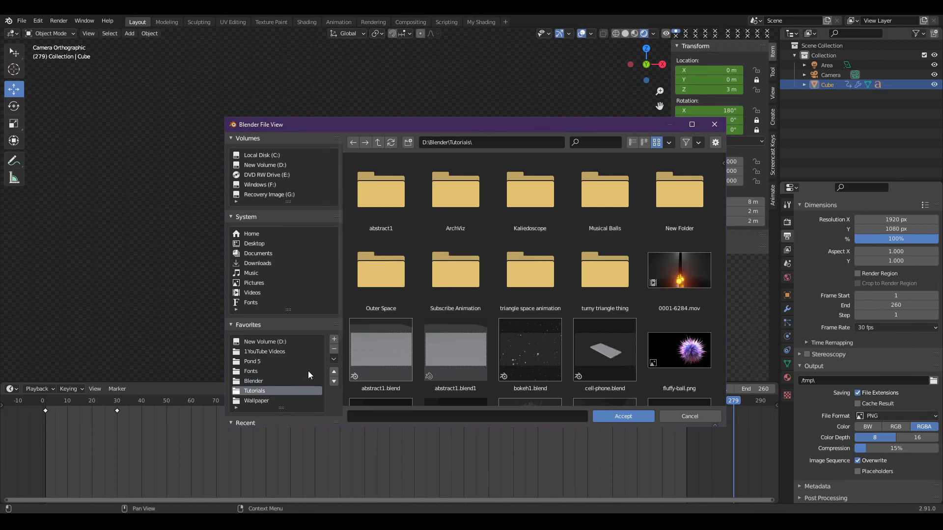
{"action": "left_click", "coordinate": [466, 273]}
{"action": "double_click", "coordinate": [467, 274]}
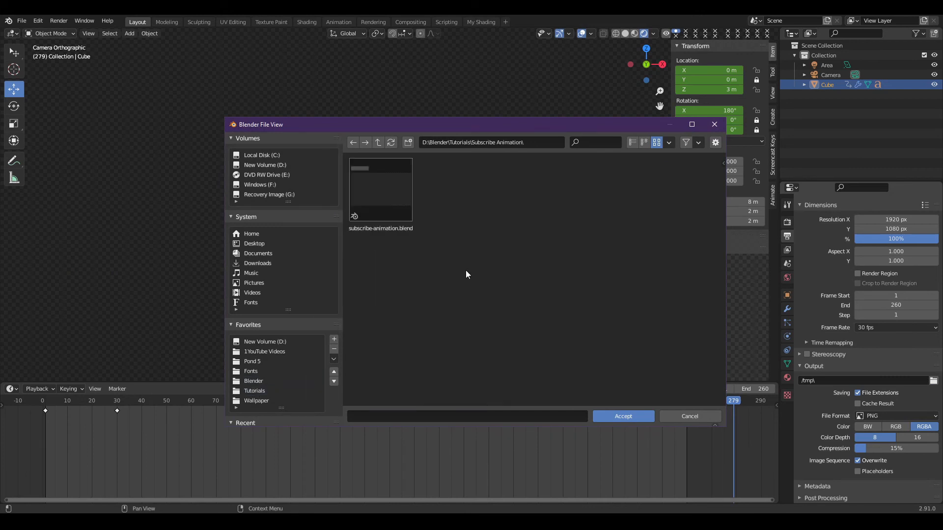
Create a subfolder named image strip and set it as the render output location
{"action": "left_click", "coordinate": [408, 143]}
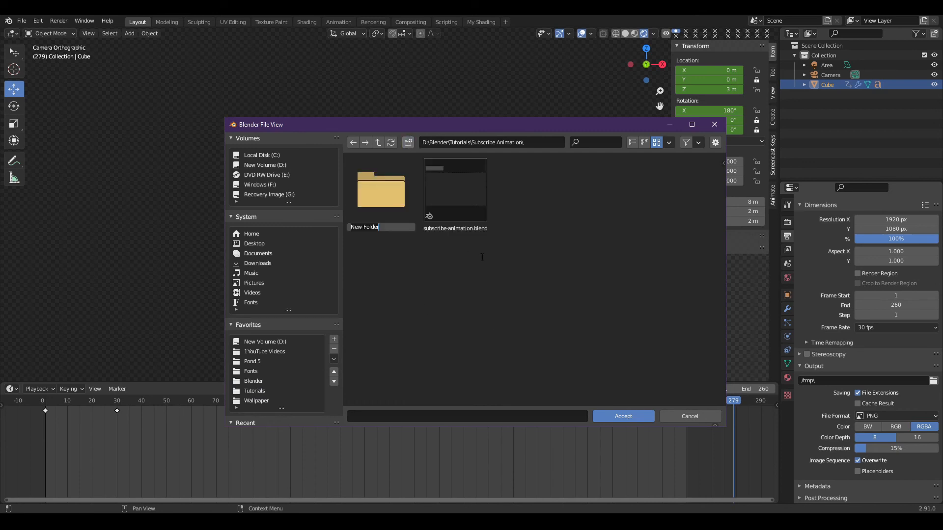
{"action": "type", "text": "image strip"}
{"action": "key", "text": "Return"}
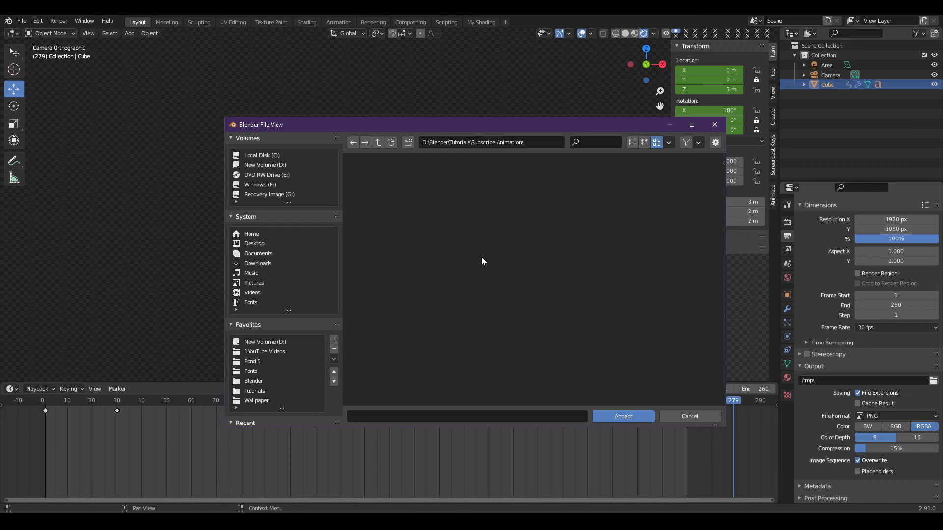
{"action": "double_click", "coordinate": [385, 200]}
{"action": "left_click", "coordinate": [620, 414]}
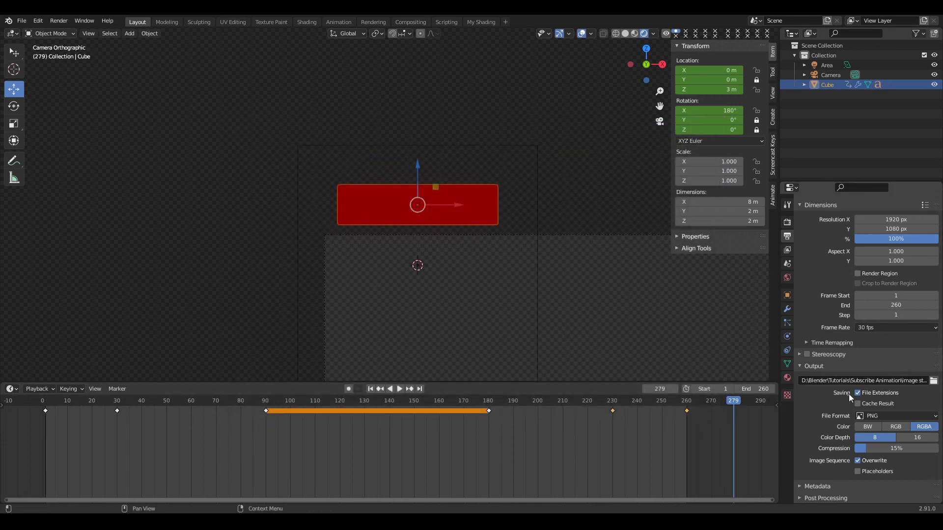
Save the project, render the full animation to the output folder, and save again
{"action": "scroll", "coordinate": [823, 406], "scroll_direction": "down", "scroll_amount": 2}
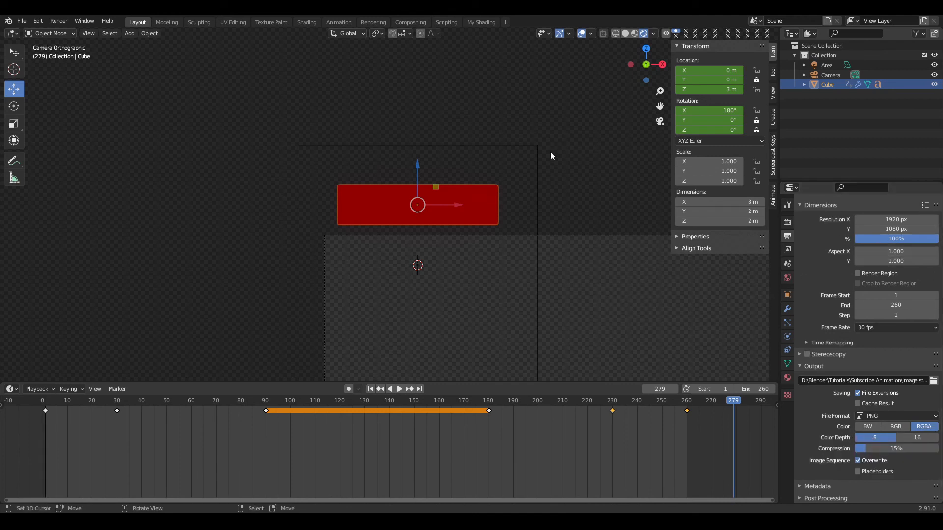
{"action": "key", "text": "ctrl"}
{"action": "key", "text": "ctrl+s"}
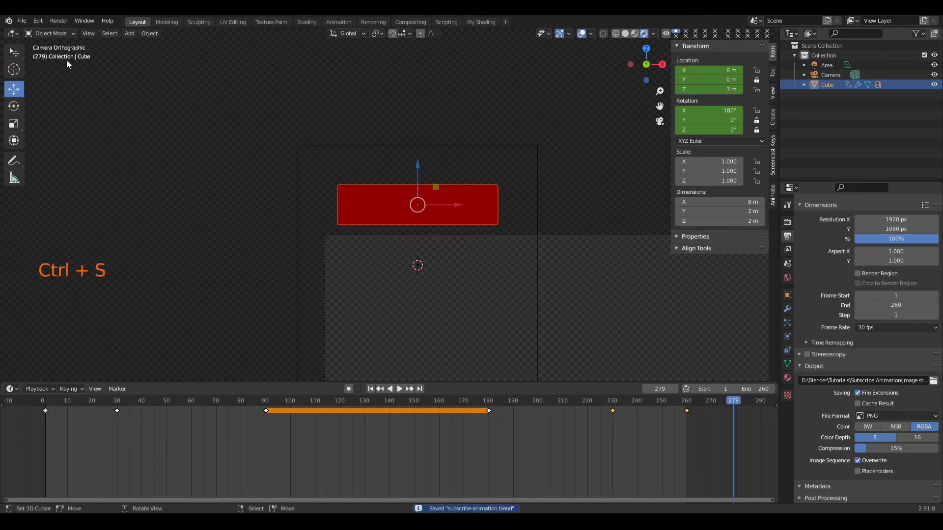
{"action": "left_click", "coordinate": [56, 22]}
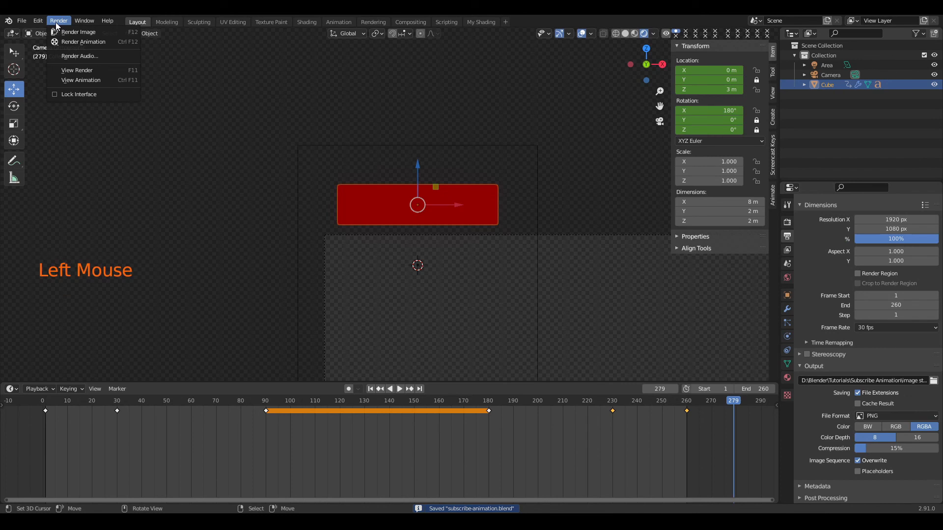
{"action": "left_click", "coordinate": [74, 42]}
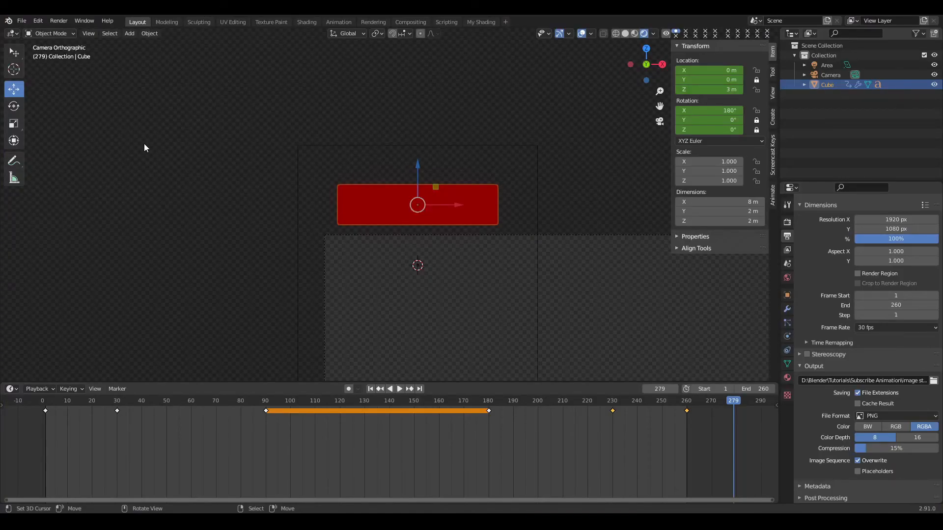
{"action": "key", "text": "ctrl+s"}
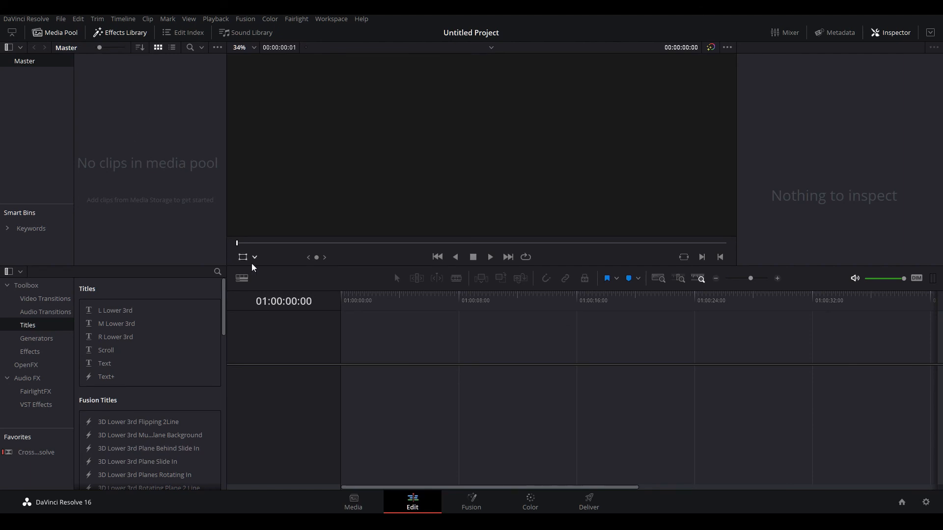
In DaVinci Resolve, start importing media into the media pool and open the Blender folder on drive D
{"action": "right_click", "coordinate": [135, 122]}
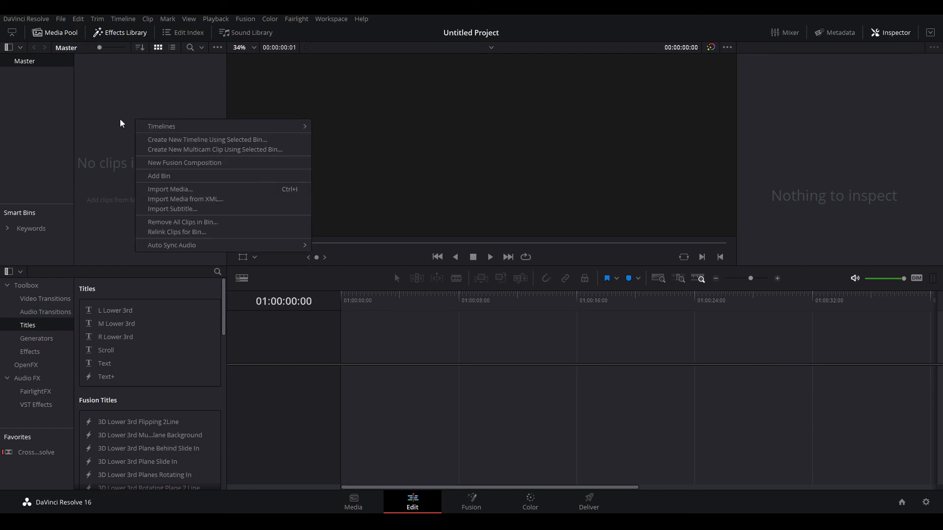
{"action": "left_click", "coordinate": [164, 189]}
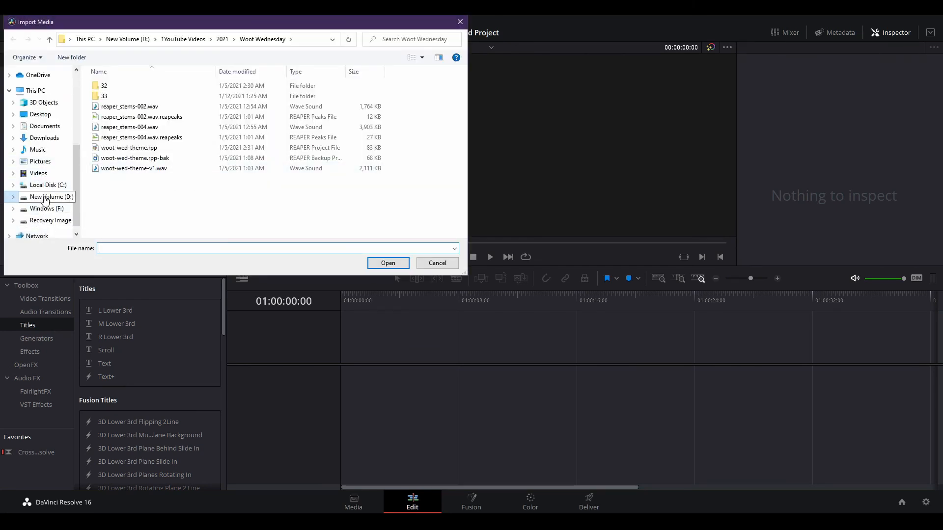
{"action": "left_click", "coordinate": [47, 196]}
{"action": "scroll", "coordinate": [235, 131], "scroll_direction": "down", "scroll_amount": 8}
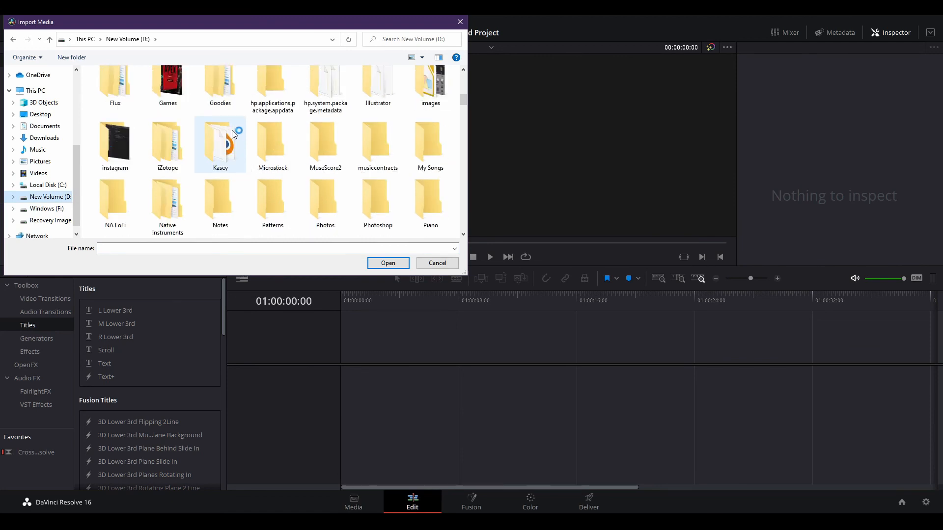
{"action": "scroll", "coordinate": [233, 132], "scroll_direction": "up", "scroll_amount": 2}
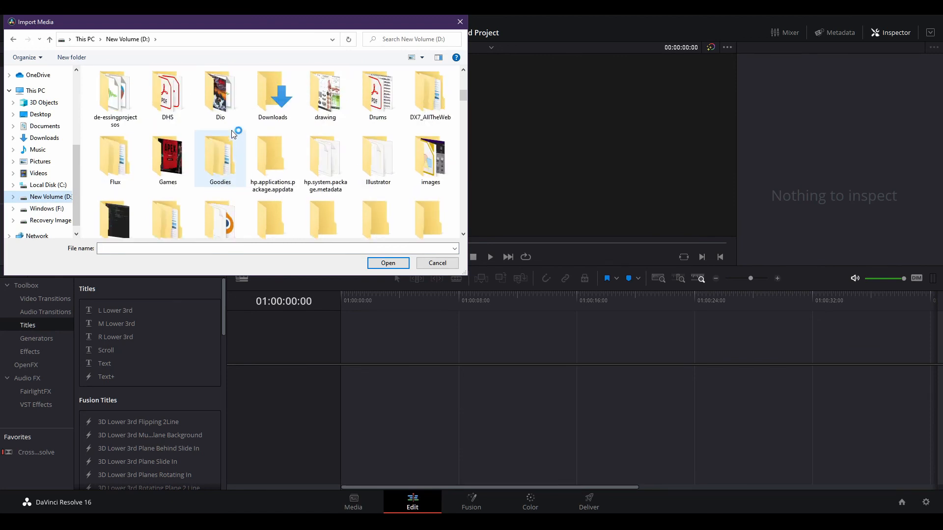
{"action": "scroll", "coordinate": [182, 127], "scroll_direction": "up", "scroll_amount": 1}
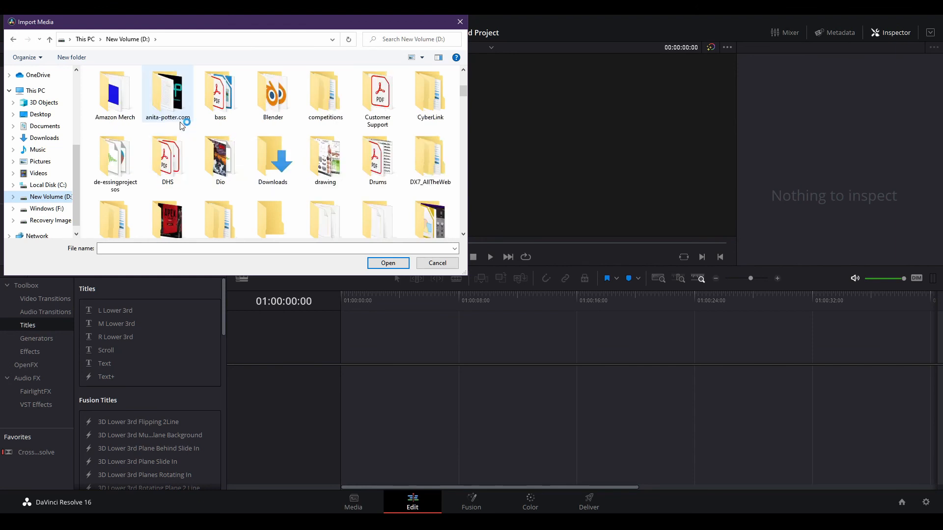
{"action": "left_click", "coordinate": [248, 104]}
{"action": "double_click", "coordinate": [266, 98]}
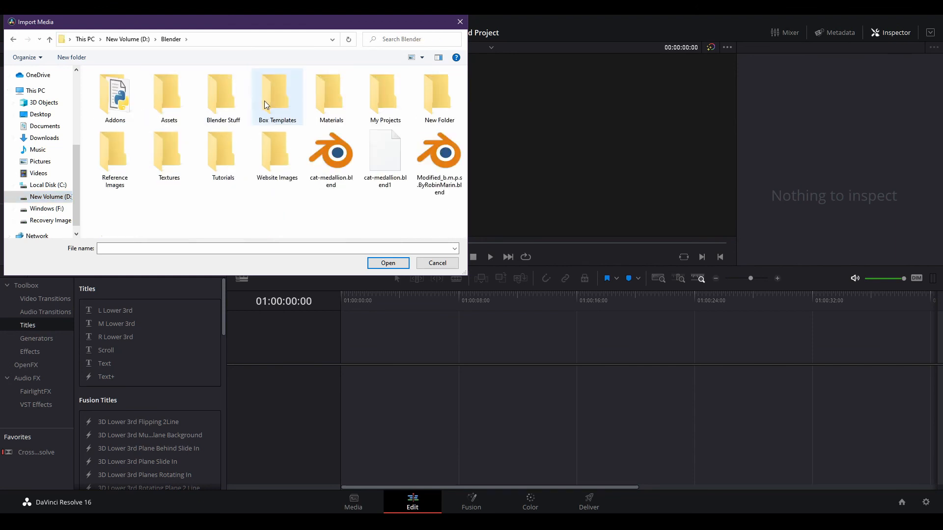
Open the image strip folder inside Tutorials\Subscribe Animation to reach the rendered frames
{"action": "left_click", "coordinate": [228, 156]}
{"action": "double_click", "coordinate": [228, 156]}
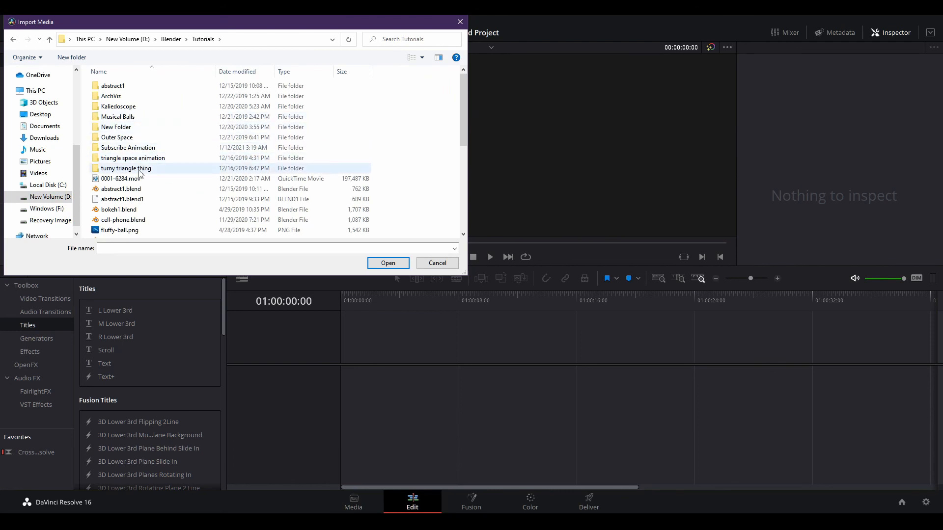
{"action": "left_click", "coordinate": [116, 150]}
{"action": "double_click", "coordinate": [116, 149]}
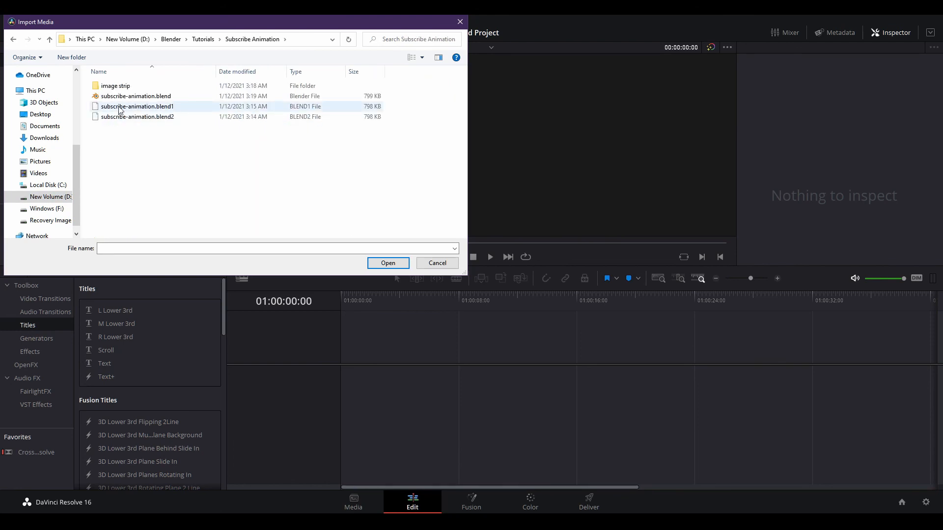
{"action": "double_click", "coordinate": [116, 88]}
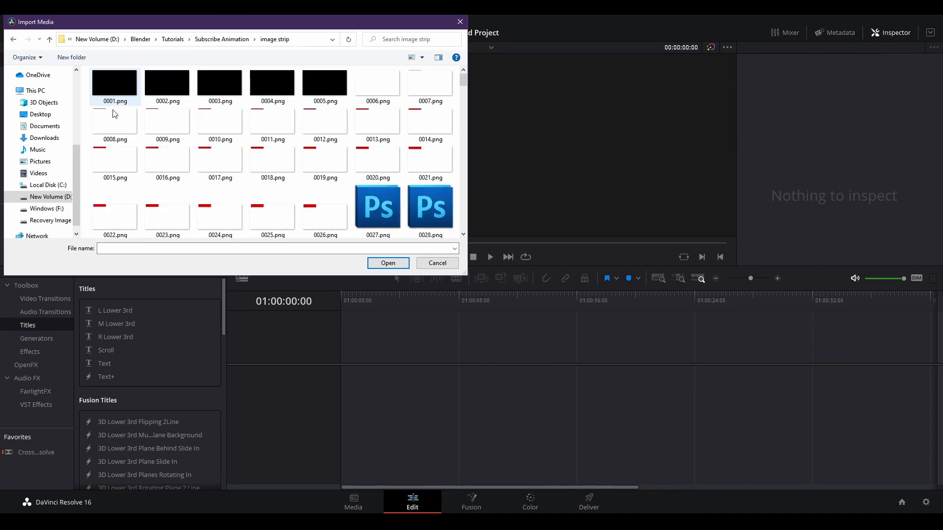
{"action": "left_click_drag", "start_coordinate": [216, 32], "coordinate": [415, 53]}
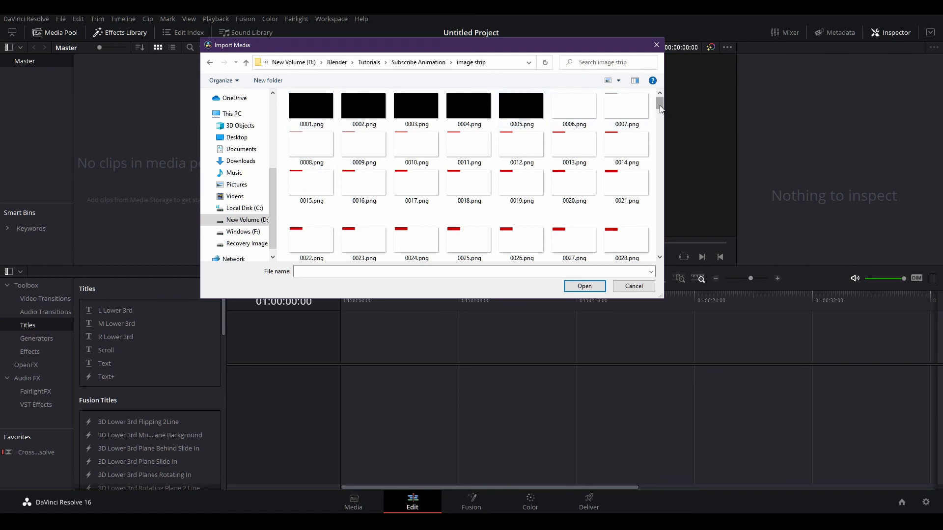
{"action": "left_click_drag", "start_coordinate": [659, 104], "coordinate": [651, 268]}
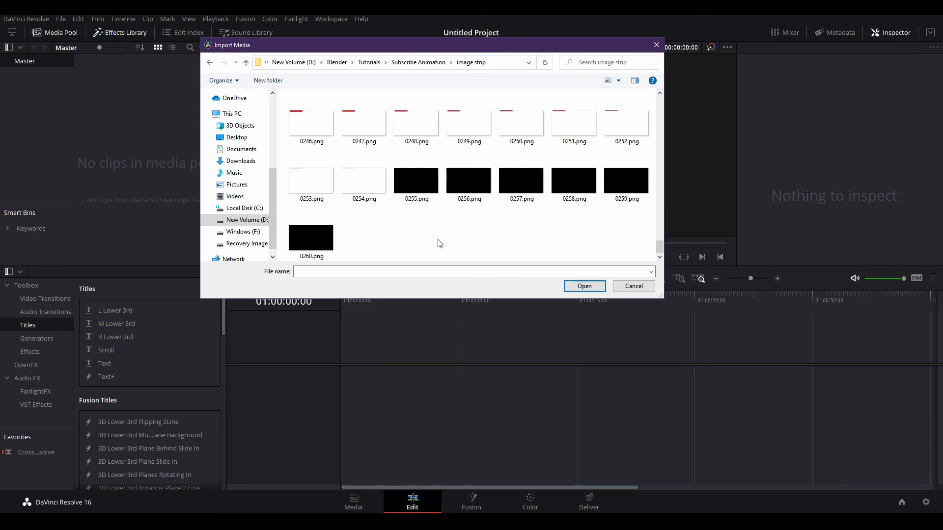
{"action": "key", "text": "ctrl+a"}
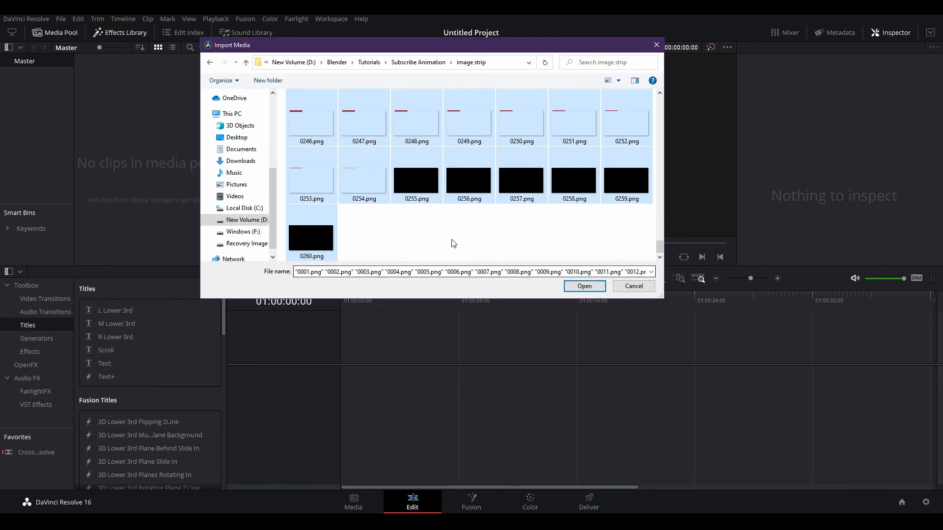
{"action": "left_click", "coordinate": [633, 285]}
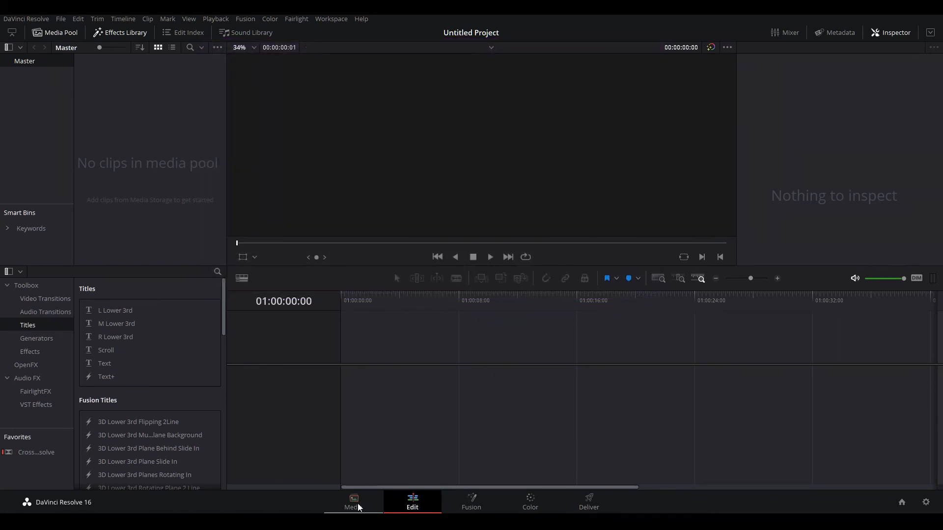
From media storage on drive D, add the [0001-0260].png sequence in Blender\Tutorials\Subscribe Animation\image strip to the media pool
{"action": "left_click", "coordinate": [354, 503]}
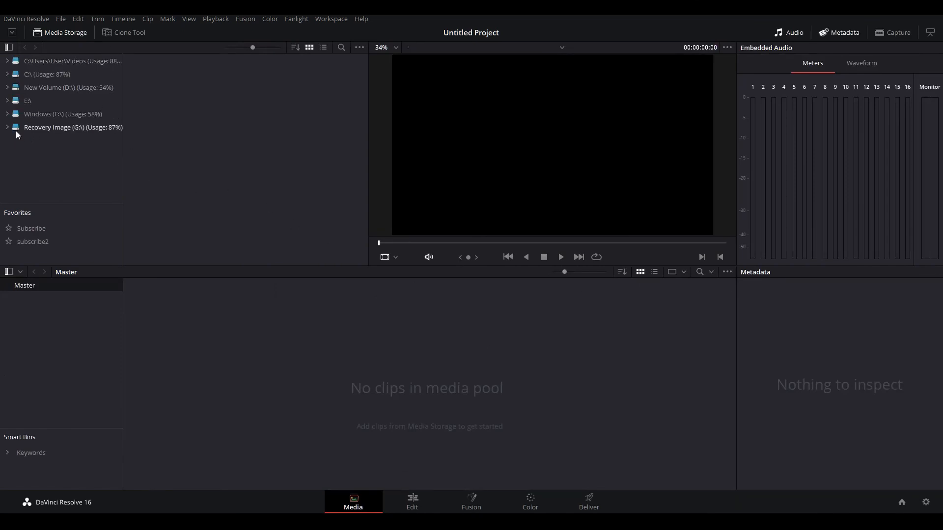
{"action": "left_click", "coordinate": [39, 87]}
{"action": "scroll", "coordinate": [222, 119], "scroll_direction": "down", "scroll_amount": 3}
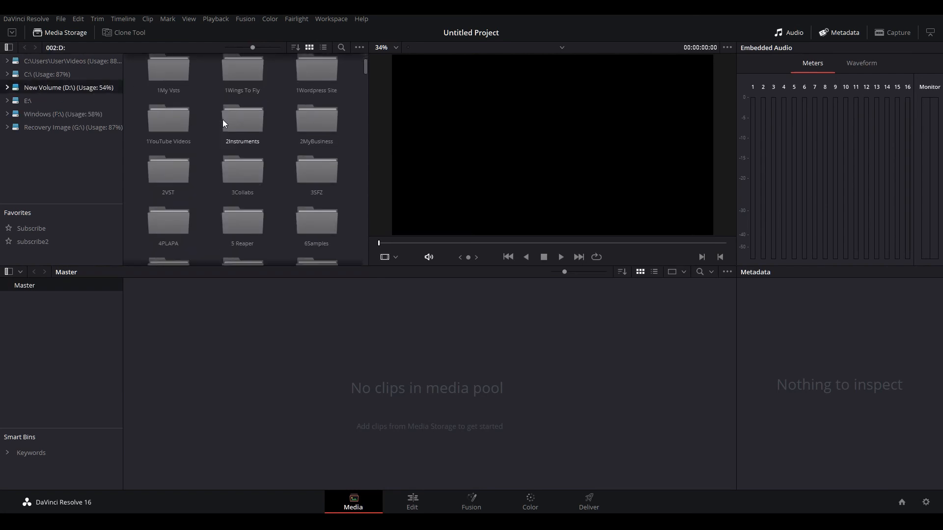
{"action": "scroll", "coordinate": [223, 122], "scroll_direction": "down", "scroll_amount": 6}
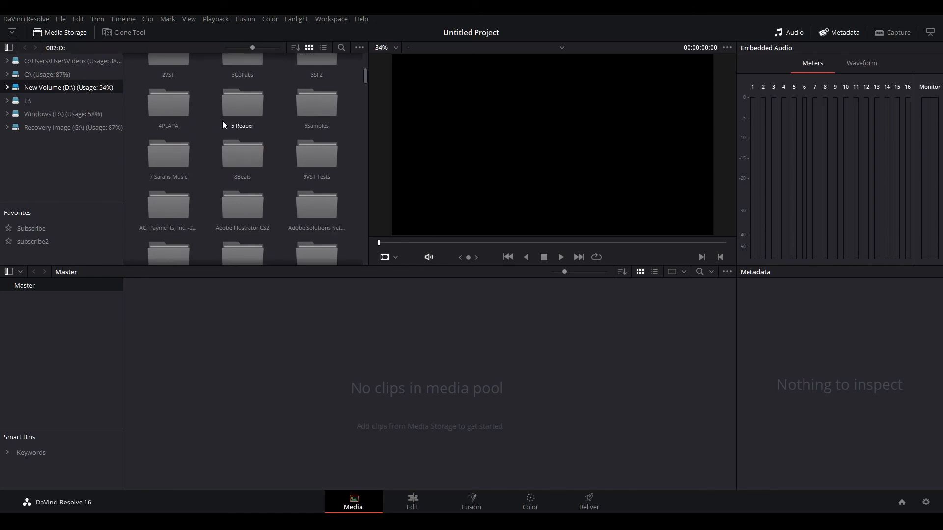
{"action": "double_click", "coordinate": [249, 170]}
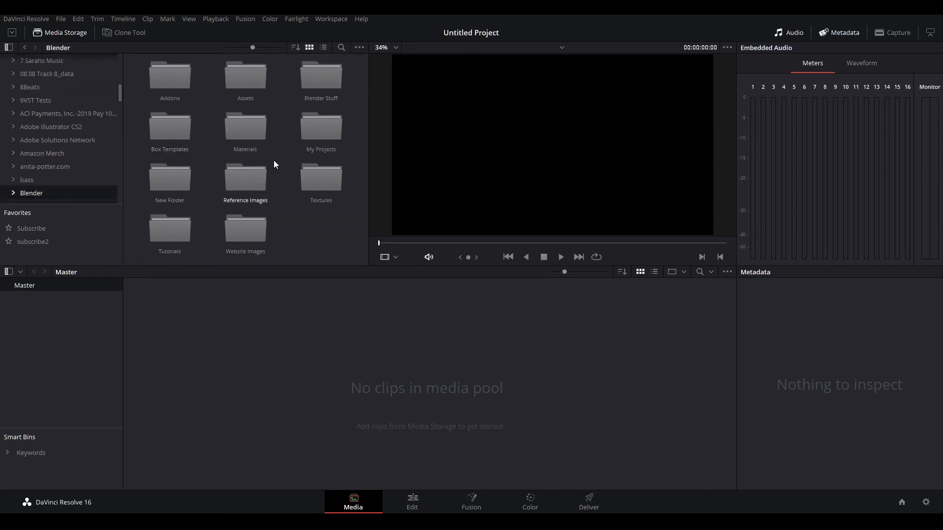
{"action": "double_click", "coordinate": [169, 229]}
{"action": "double_click", "coordinate": [322, 123]}
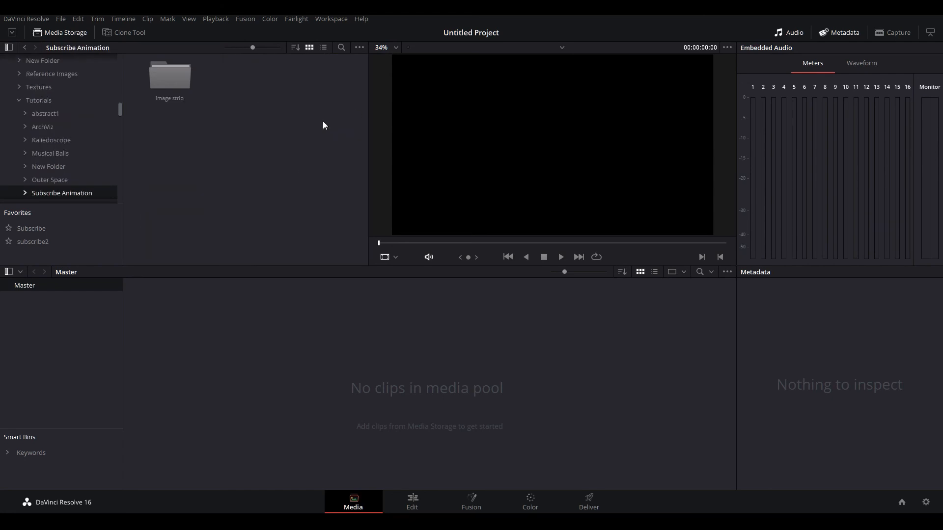
{"action": "double_click", "coordinate": [175, 80]}
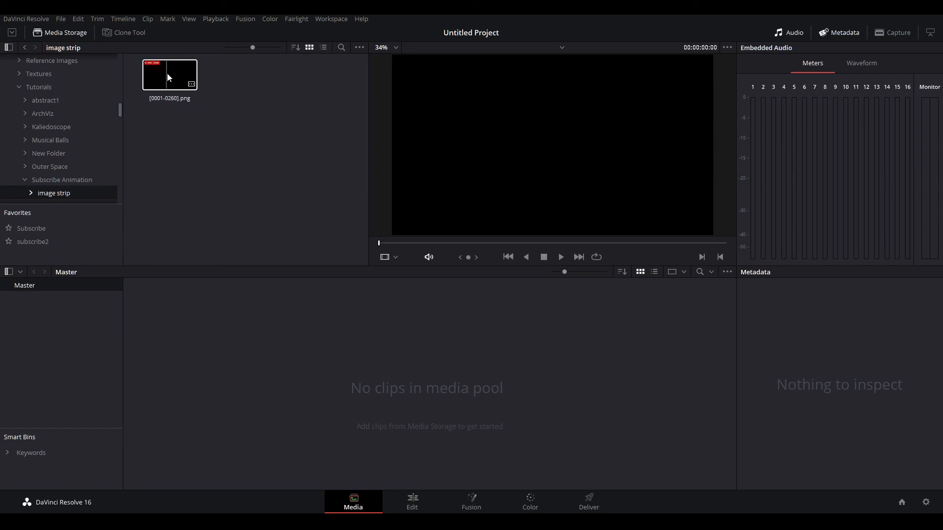
{"action": "left_click_drag", "start_coordinate": [167, 73], "coordinate": [282, 352]}
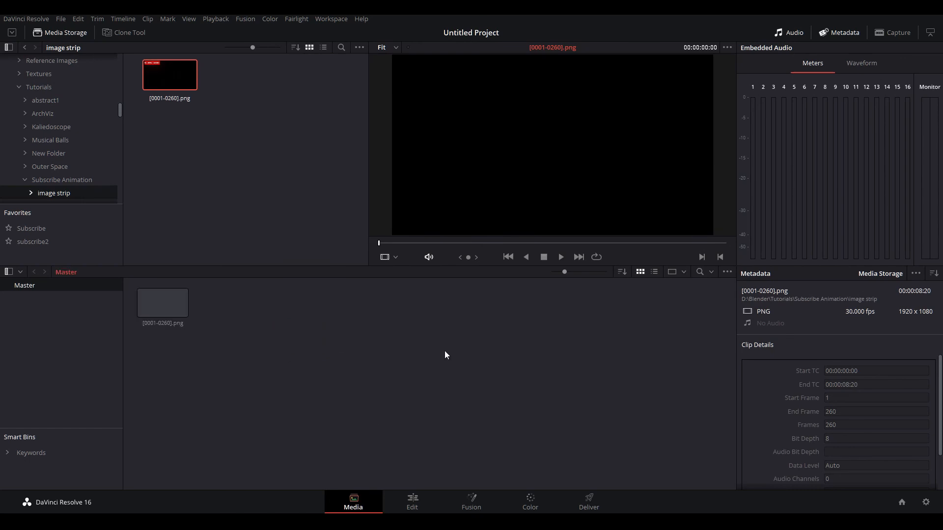
{"action": "left_click", "coordinate": [417, 500]}
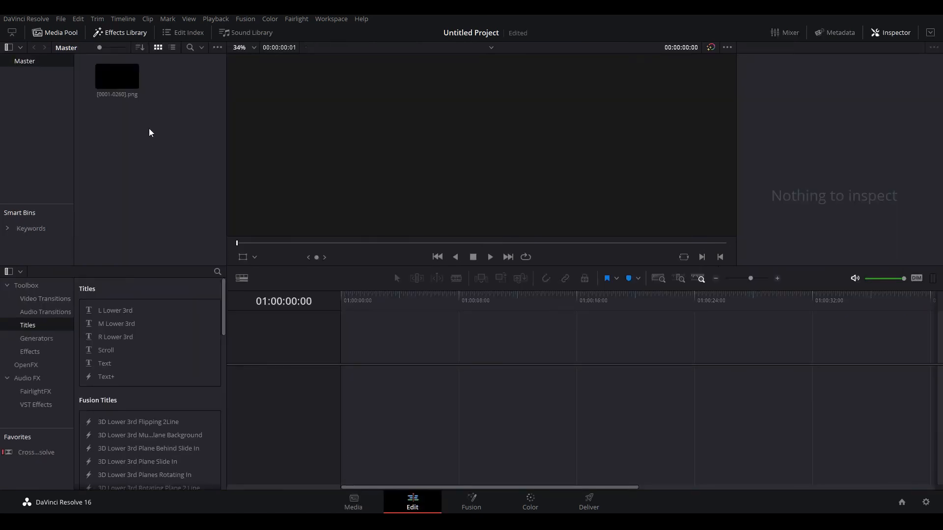
{"action": "right_click", "coordinate": [114, 162]}
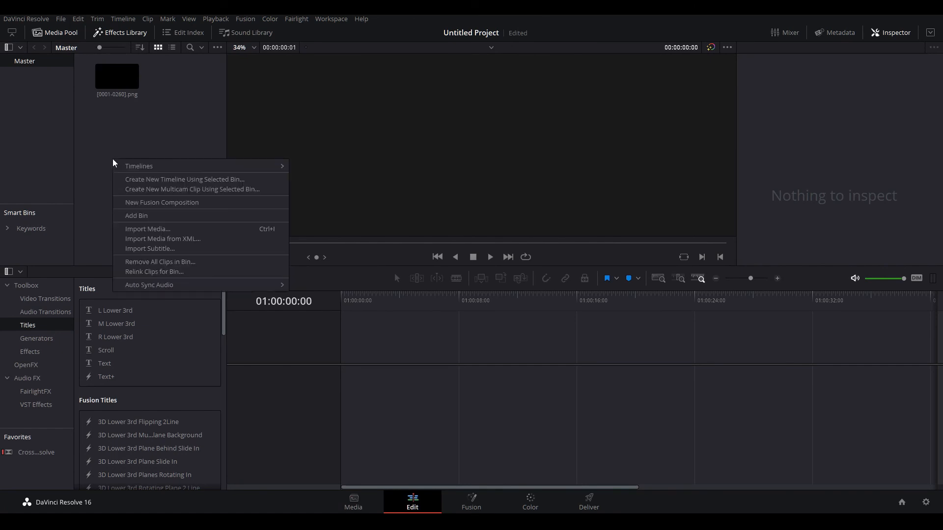
{"action": "left_click", "coordinate": [143, 229]}
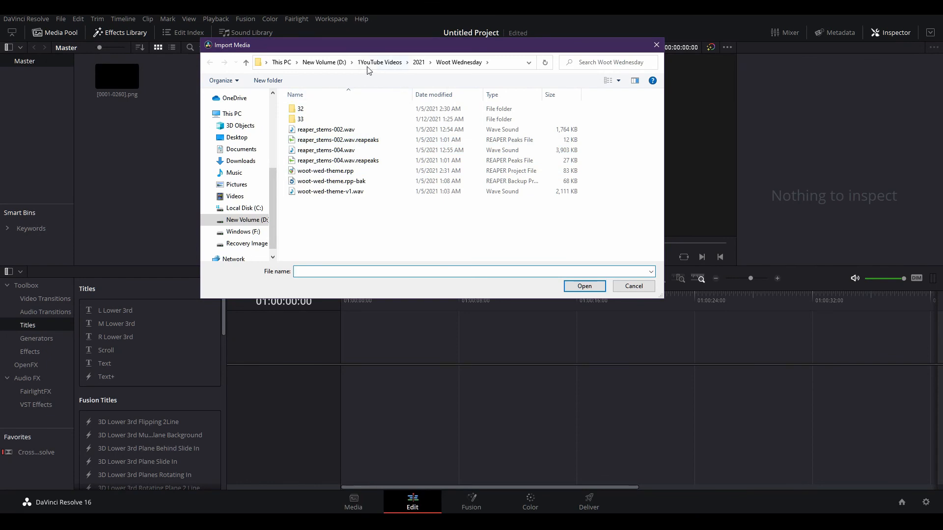
{"action": "left_click", "coordinate": [418, 62]}
{"action": "double_click", "coordinate": [301, 119]}
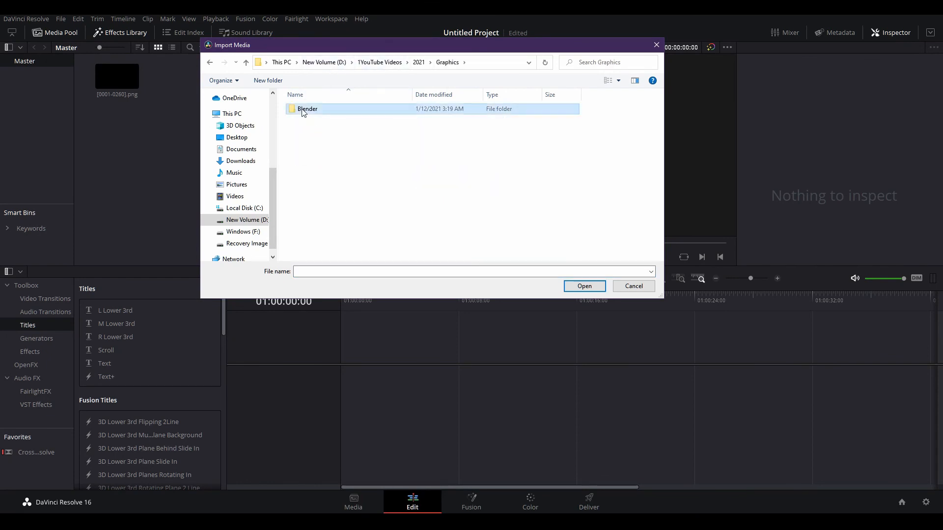
{"action": "double_click", "coordinate": [302, 109]}
{"action": "left_click", "coordinate": [303, 114]}
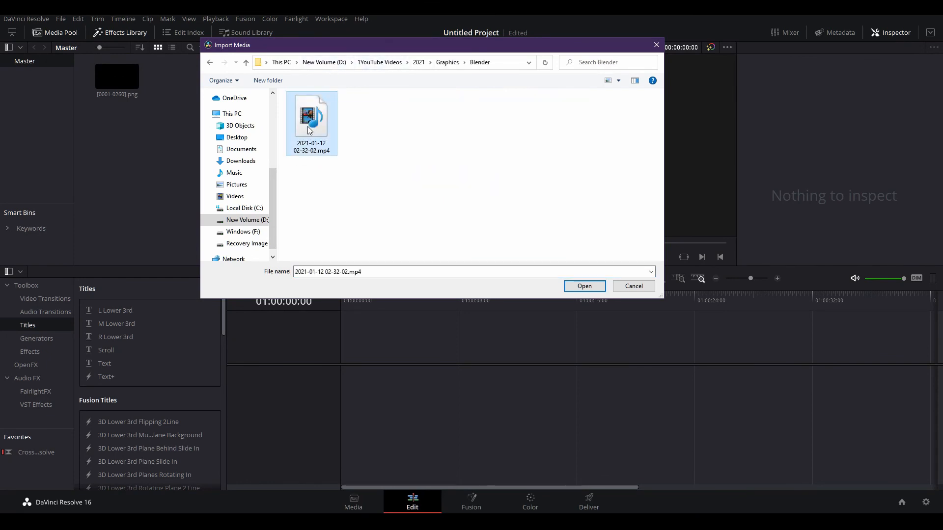
{"action": "left_click", "coordinate": [587, 287]}
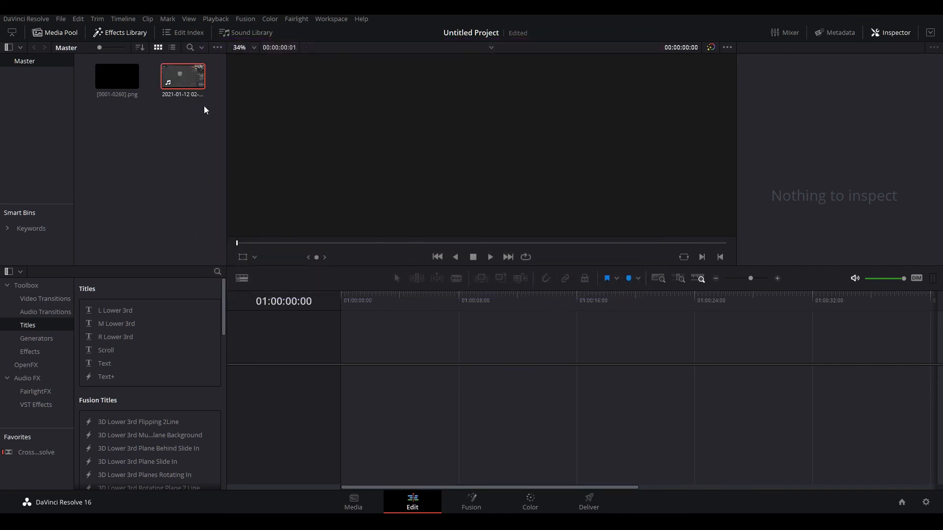
{"action": "left_click_drag", "start_coordinate": [175, 69], "coordinate": [359, 395]}
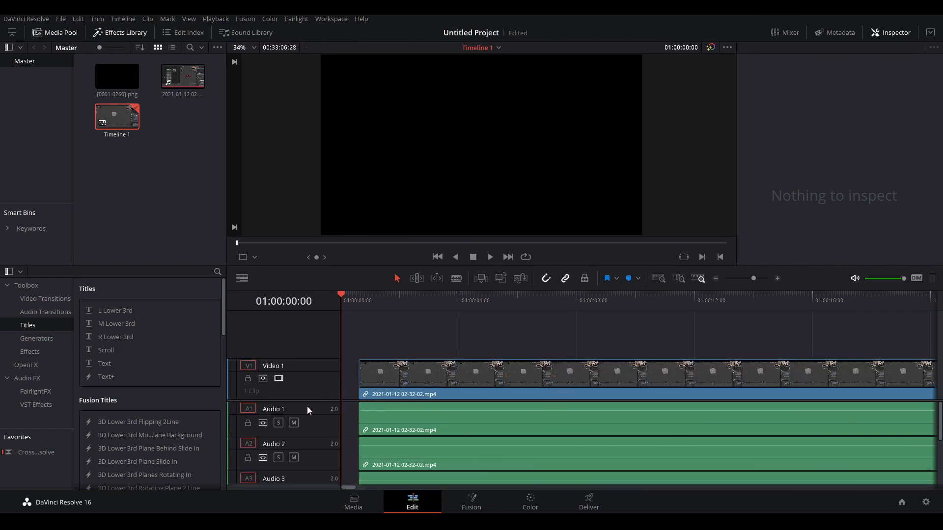
{"action": "scroll", "coordinate": [281, 436], "scroll_direction": "down", "scroll_amount": 6}
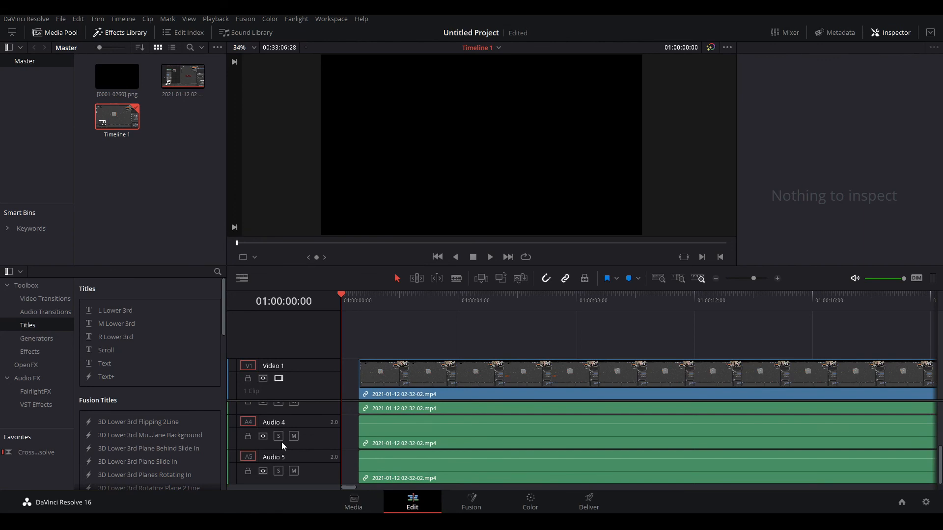
{"action": "scroll", "coordinate": [281, 442], "scroll_direction": "up", "scroll_amount": 5}
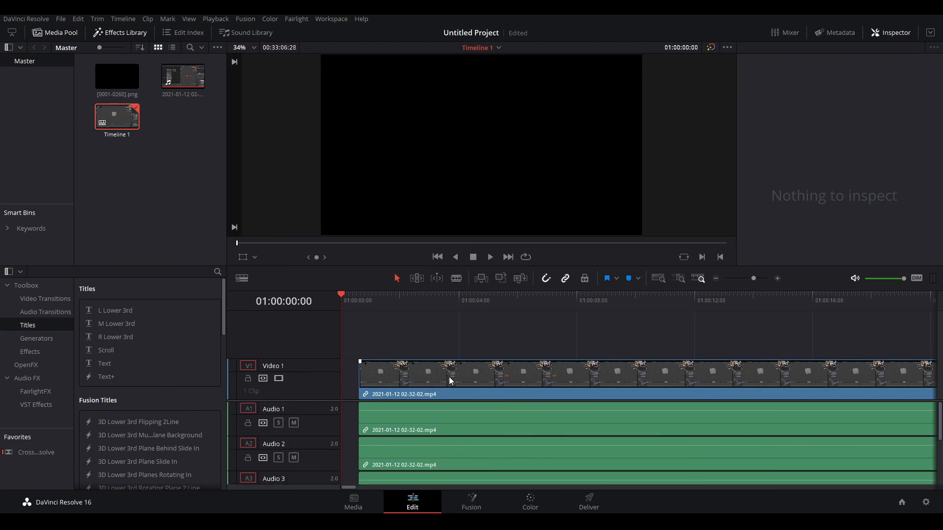
{"action": "left_click_drag", "start_coordinate": [449, 376], "coordinate": [432, 380]}
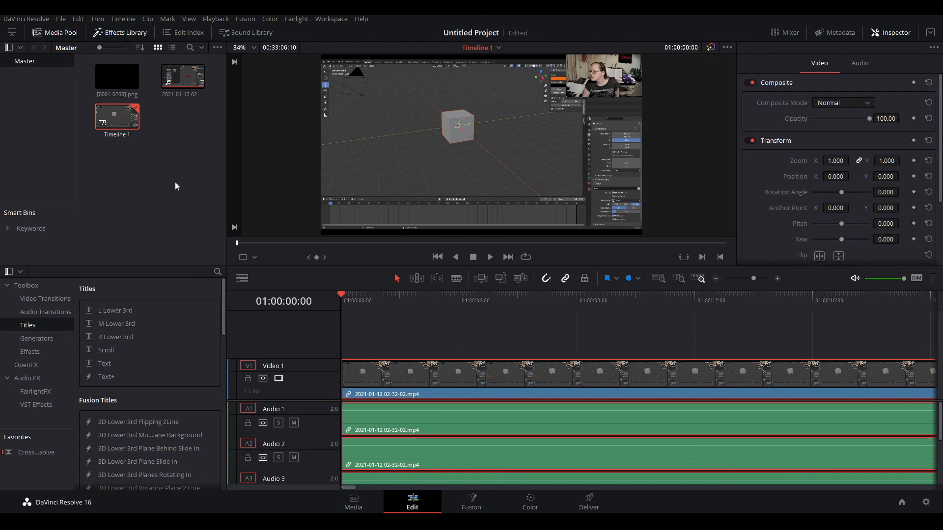
Place the [0001-0260].png sequence on a Video 2 track starting about 4 seconds in, and play the timeline through the overlay
{"action": "left_click", "coordinate": [111, 75]}
{"action": "left_click_drag", "start_coordinate": [110, 74], "coordinate": [467, 342]}
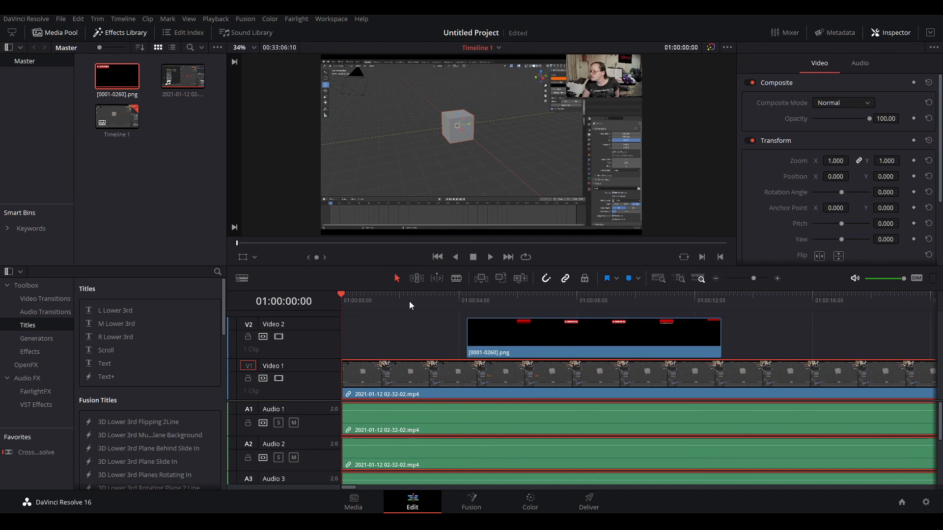
{"action": "left_click", "coordinate": [490, 258]}
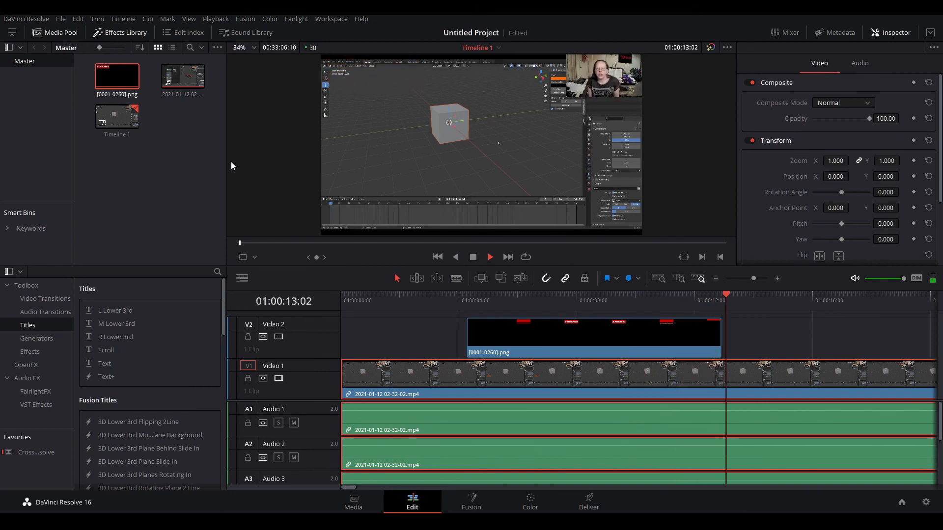
{"action": "left_click", "coordinate": [474, 257]}
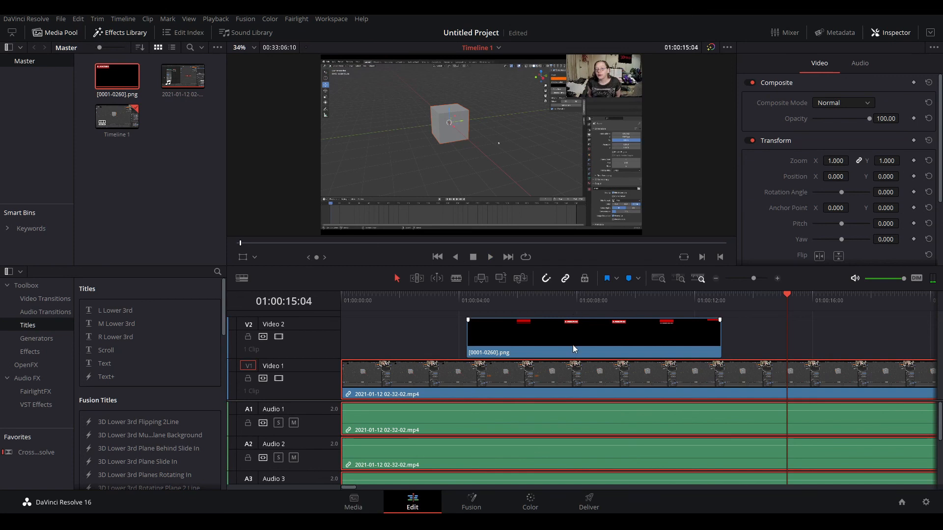